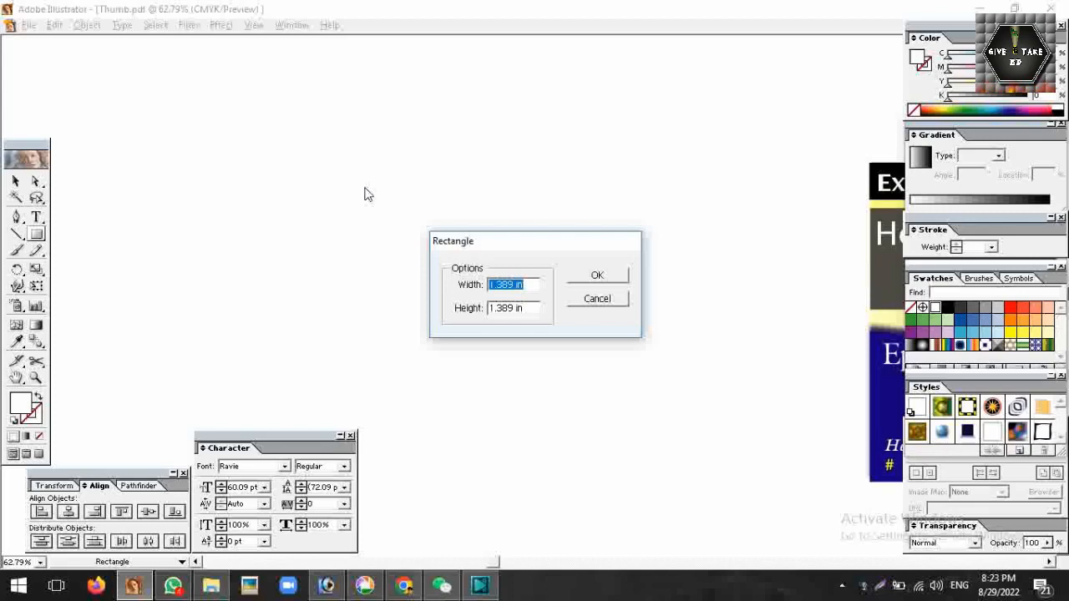
Create a 16 in by 9 in rectangle and move it into the empty space beside the finished Excel thumbnail
{"action": "type", "text": "16"}
{"action": "key", "text": "Tab"}
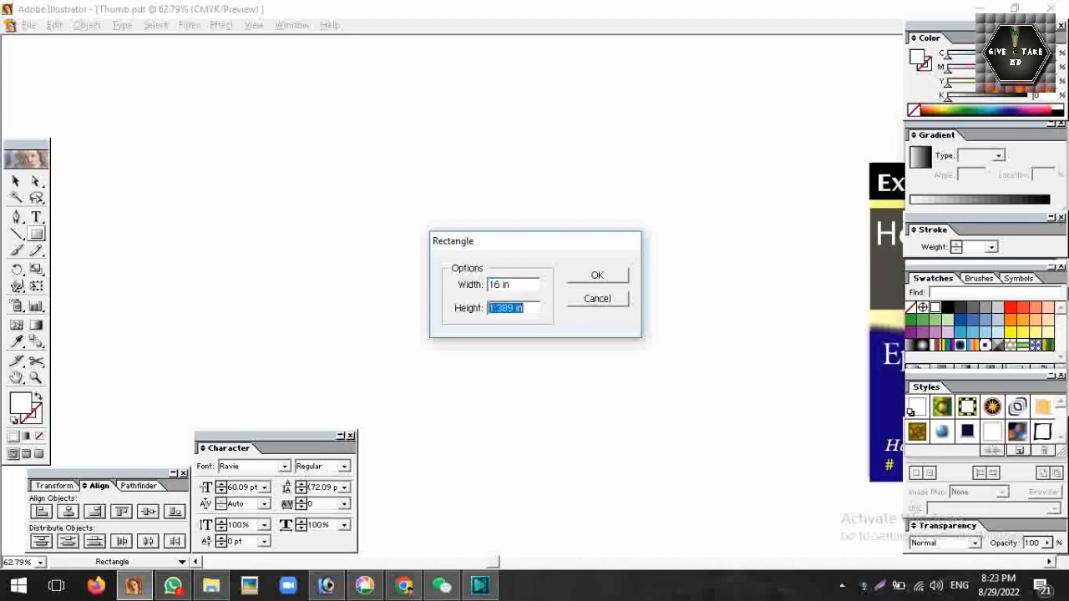
{"action": "type", "text": "9"}
{"action": "key", "text": "Return"}
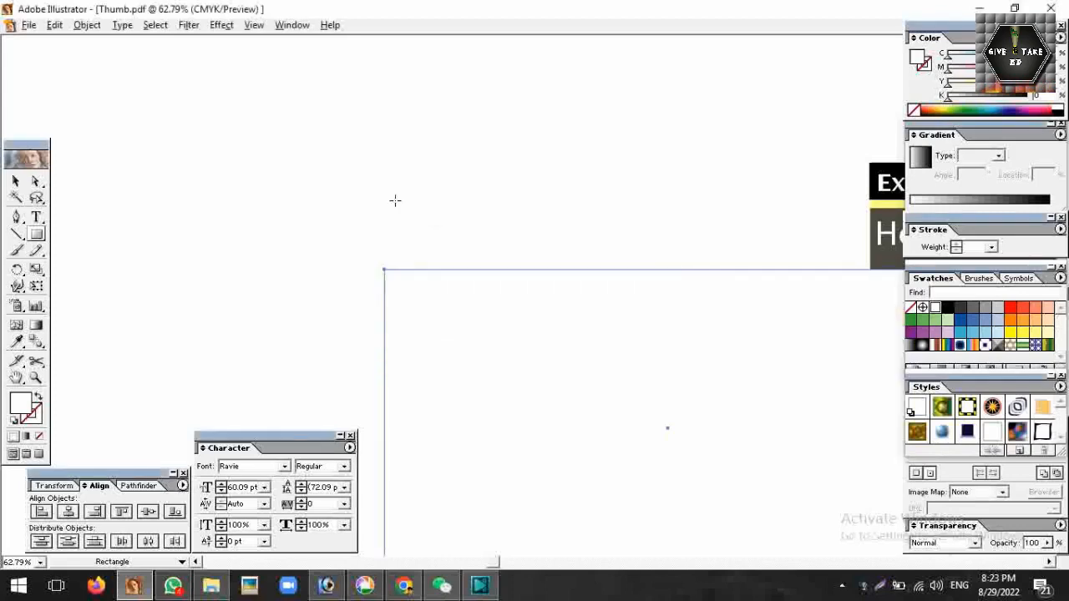
{"action": "left_click", "coordinate": [16, 181]}
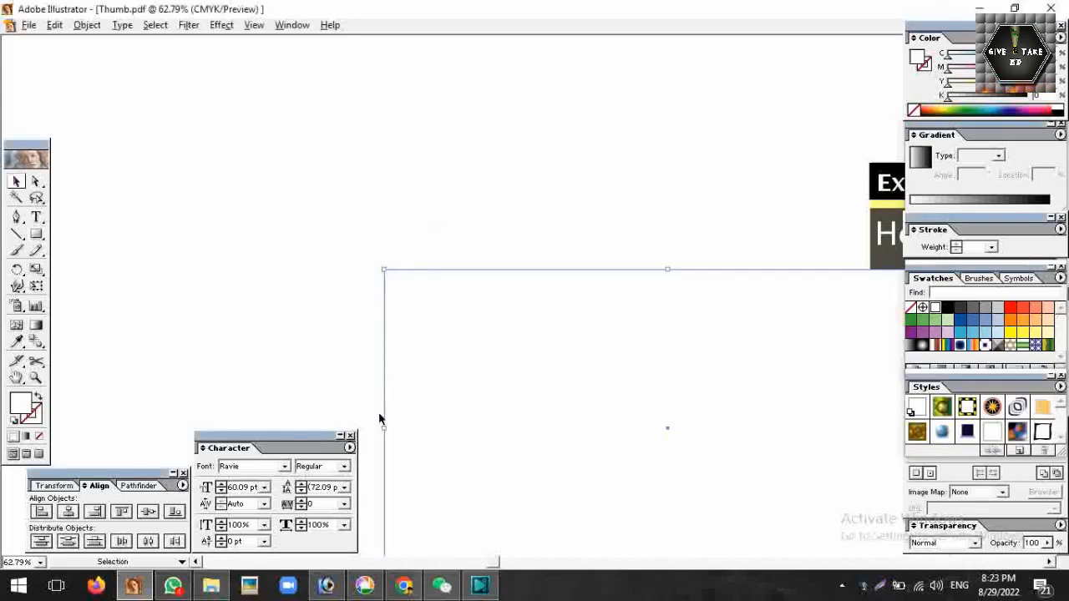
{"action": "left_click", "coordinate": [612, 407], "text": "ctrl+alt"}
{"action": "left_click", "coordinate": [613, 407], "text": "ctrl+alt"}
{"action": "left_click_drag", "start_coordinate": [530, 344], "coordinate": [342, 380]}
{"action": "left_click_drag", "start_coordinate": [293, 306], "coordinate": [409, 282]}
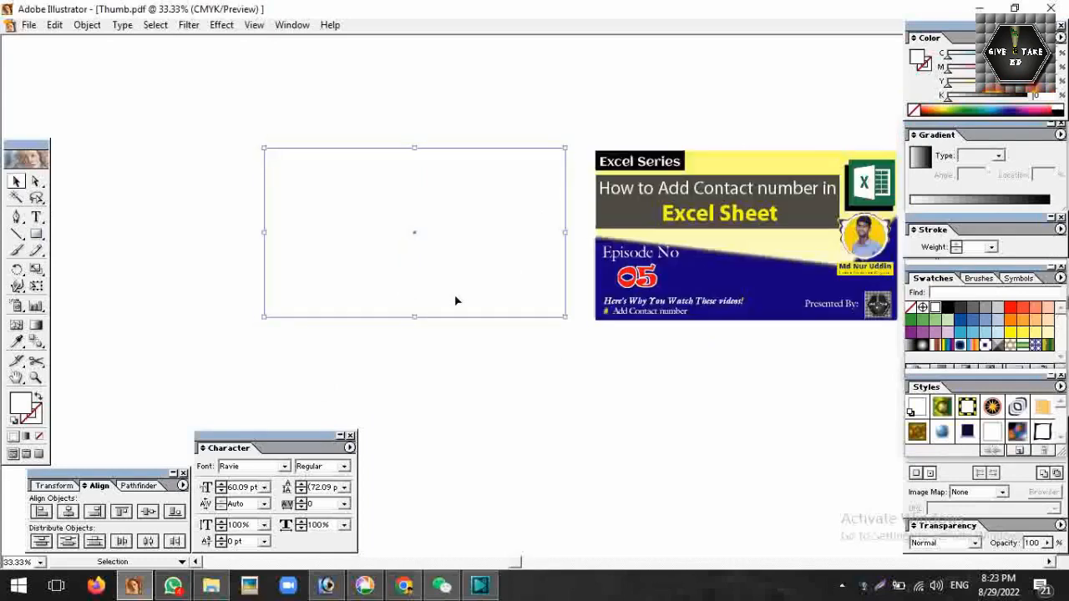
Convert the 16 by 9 in rectangle into guides
{"action": "key", "text": "ctrl+space"}
{"action": "left_click_drag", "start_coordinate": [258, 134], "coordinate": [613, 332]}
{"action": "right_click", "coordinate": [603, 244]}
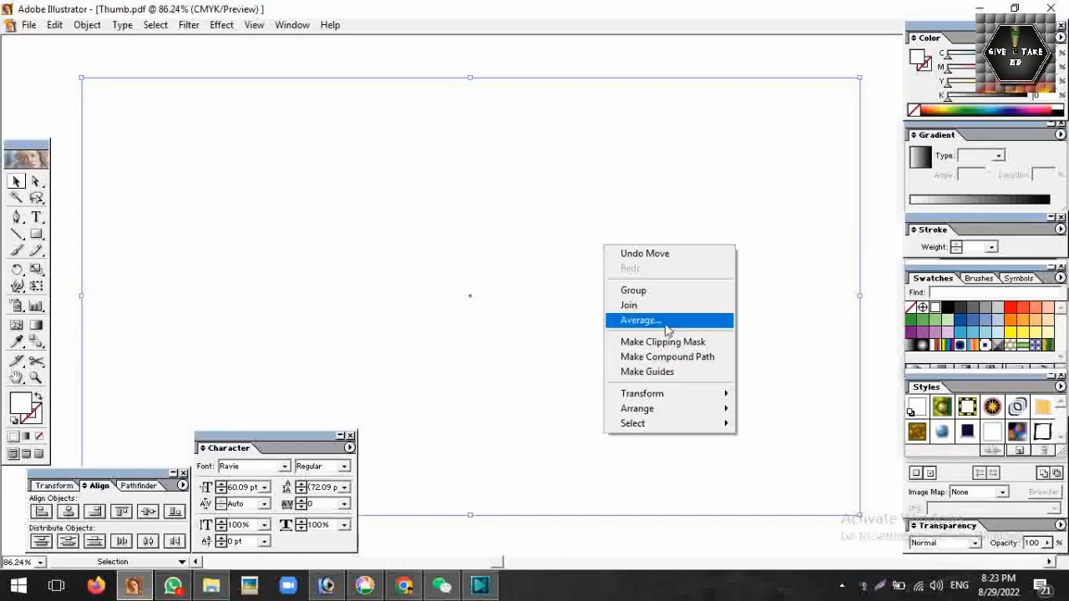
{"action": "left_click", "coordinate": [680, 372]}
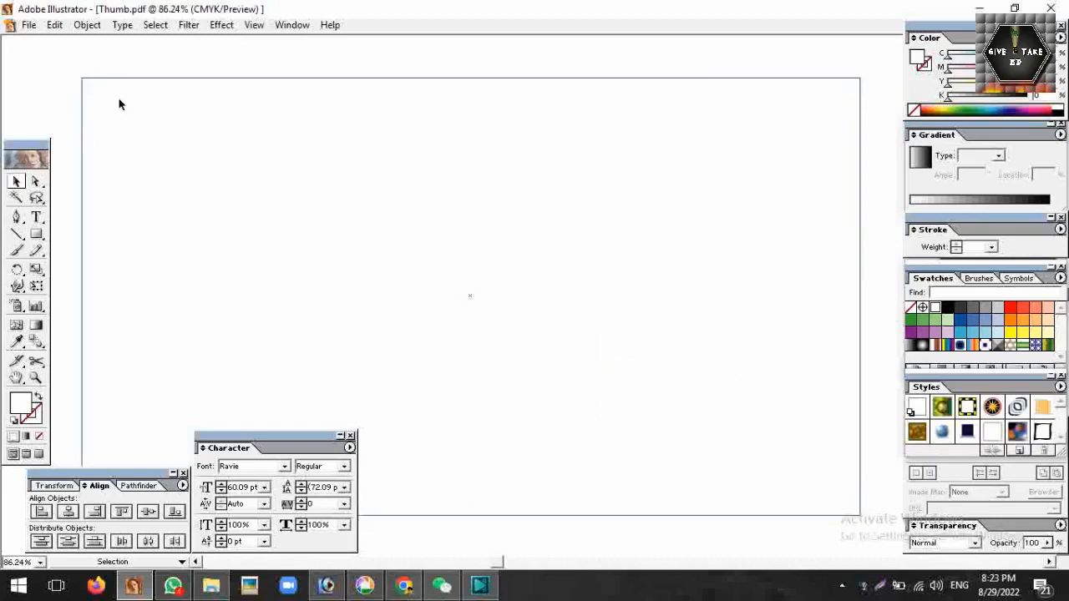
Draw a rectangle that exactly covers the guide frame and fill it pale yellow with 27% yellow
{"action": "left_click_drag", "start_coordinate": [838, 494], "coordinate": [865, 524]}
{"action": "key", "text": "space"}
{"action": "left_click_drag", "start_coordinate": [651, 472], "coordinate": [339, 303]}
{"action": "left_click", "coordinate": [37, 234]}
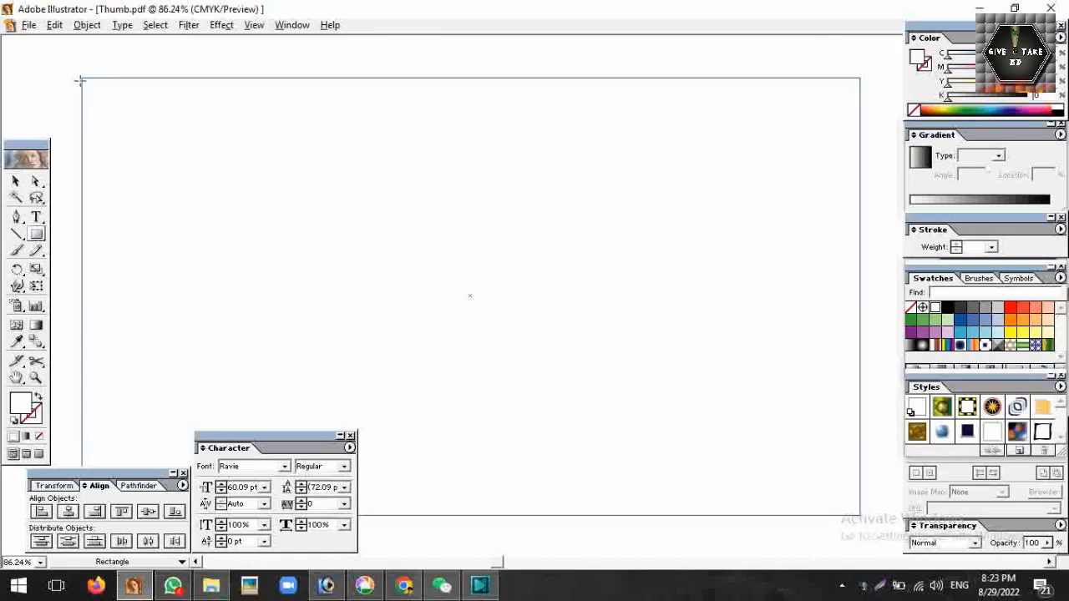
{"action": "left_click_drag", "start_coordinate": [81, 78], "coordinate": [861, 519]}
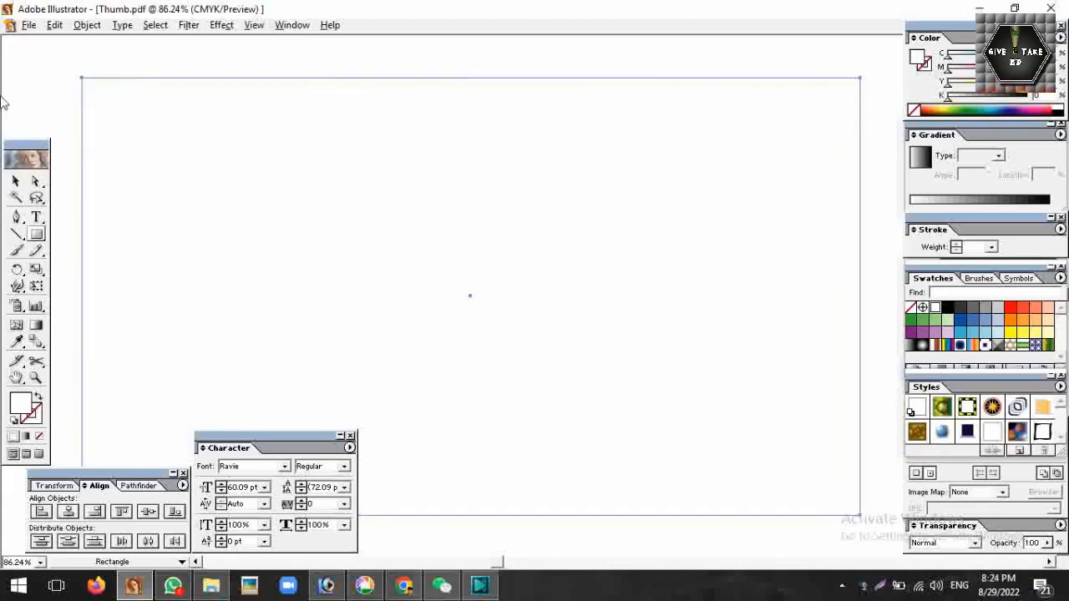
{"action": "left_click", "coordinate": [15, 181]}
{"action": "left_click", "coordinate": [969, 83]}
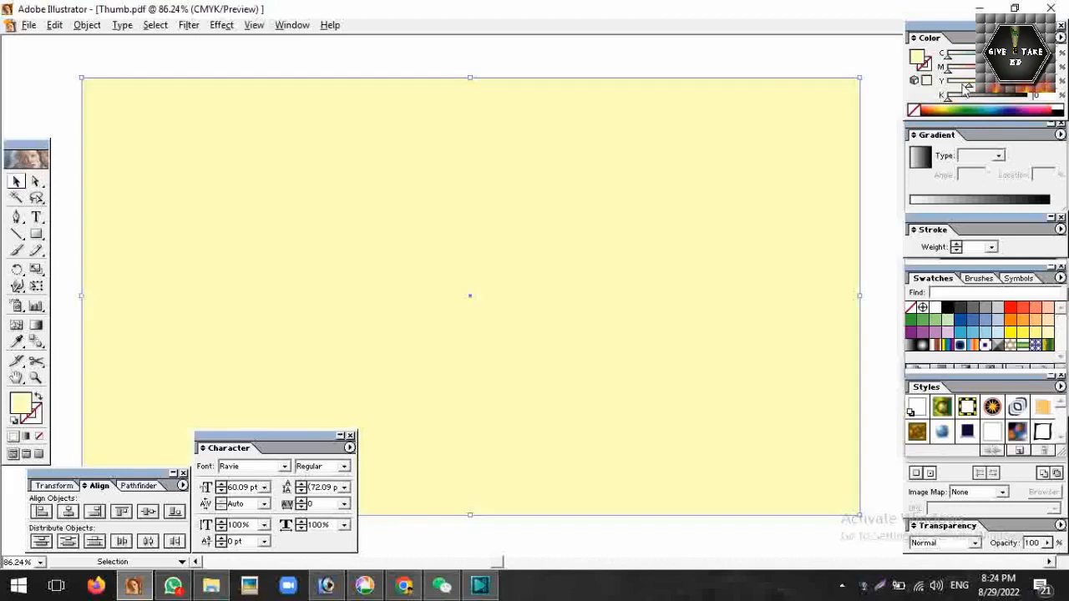
{"action": "left_click", "coordinate": [591, 59]}
Examine the layout of the finished Excel thumbnail, including its title bar and headline band, as a reference for the new background
{"action": "key", "text": "space"}
{"action": "mouse_move", "coordinate": [755, 366]}
{"action": "left_mouse_down"}
{"action": "mouse_move", "coordinate": [684, 150]}
{"action": "mouse_move", "coordinate": [737, 368]}
{"action": "left_mouse_up"}
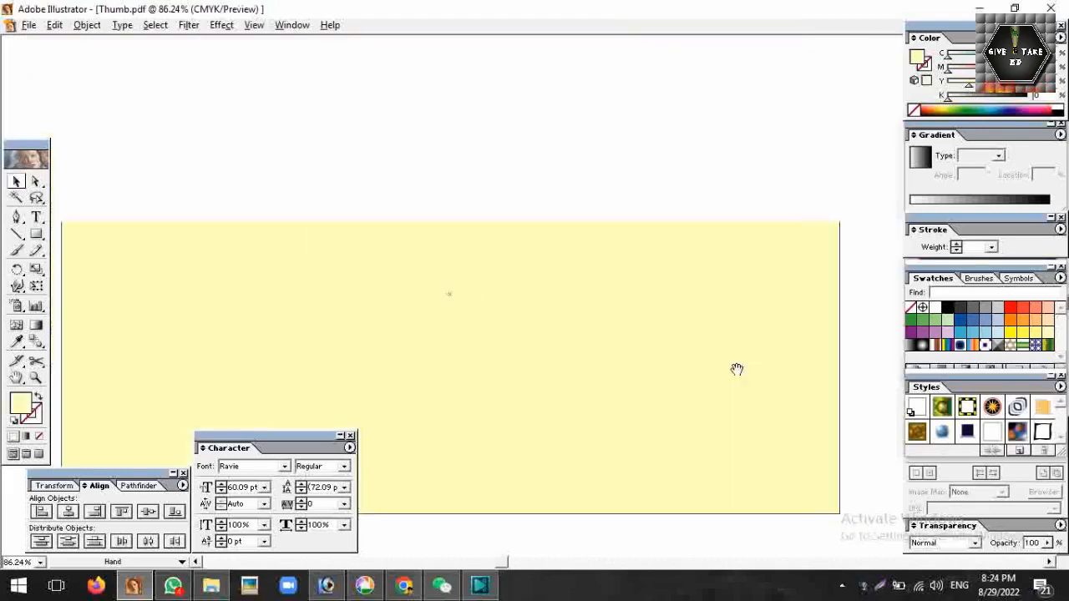
{"action": "left_click", "coordinate": [693, 260]}
{"action": "key", "text": "space"}
{"action": "left_click_drag", "start_coordinate": [826, 275], "coordinate": [415, 276]}
{"action": "left_click_drag", "start_coordinate": [572, 313], "coordinate": [323, 227]}
{"action": "key", "text": "ctrl+alt+space"}
{"action": "left_click", "coordinate": [363, 227], "text": "ctrl+alt"}
{"action": "key", "text": "space"}
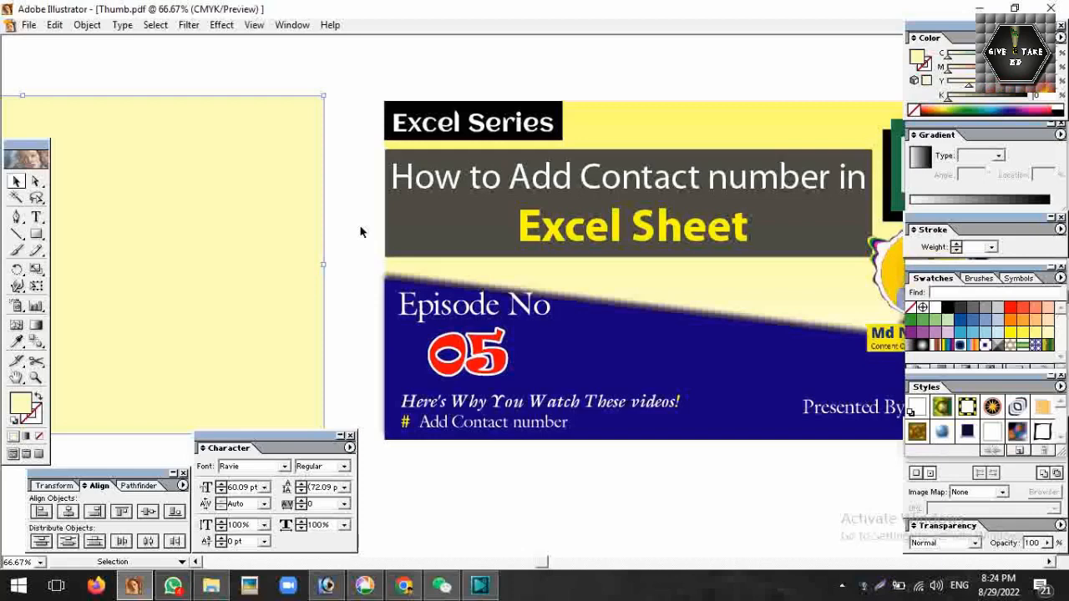
{"action": "left_click", "coordinate": [406, 587]}
{"action": "left_click", "coordinate": [407, 588]}
{"action": "key", "text": "space"}
{"action": "left_click_drag", "start_coordinate": [439, 336], "coordinate": [720, 372]}
{"action": "left_click_drag", "start_coordinate": [641, 391], "coordinate": [808, 373]}
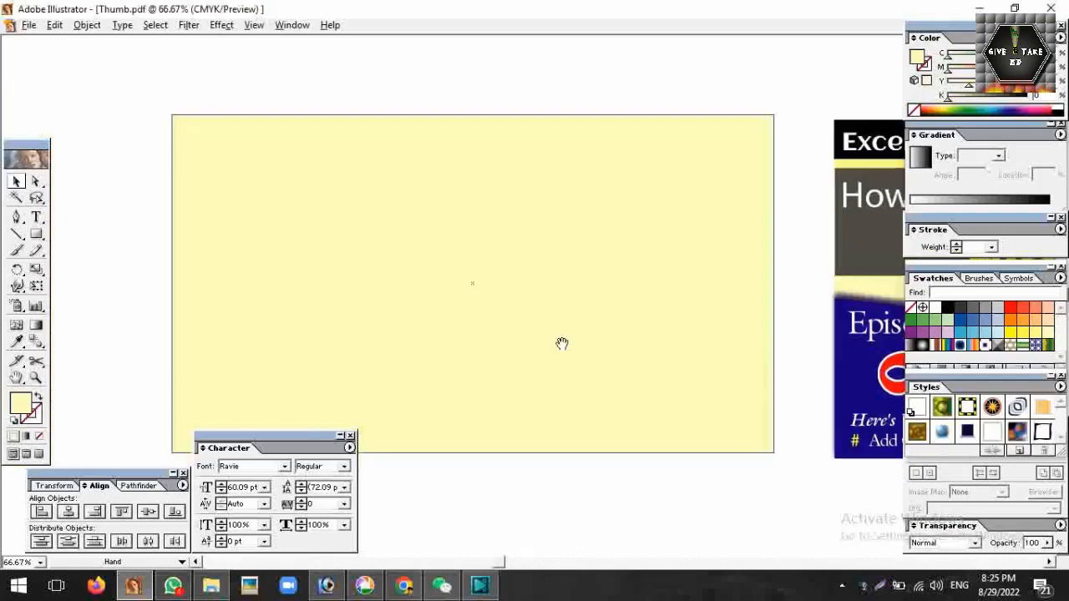
{"action": "left_click_drag", "start_coordinate": [552, 365], "coordinate": [537, 327]}
{"action": "left_click_drag", "start_coordinate": [691, 369], "coordinate": [578, 368]}
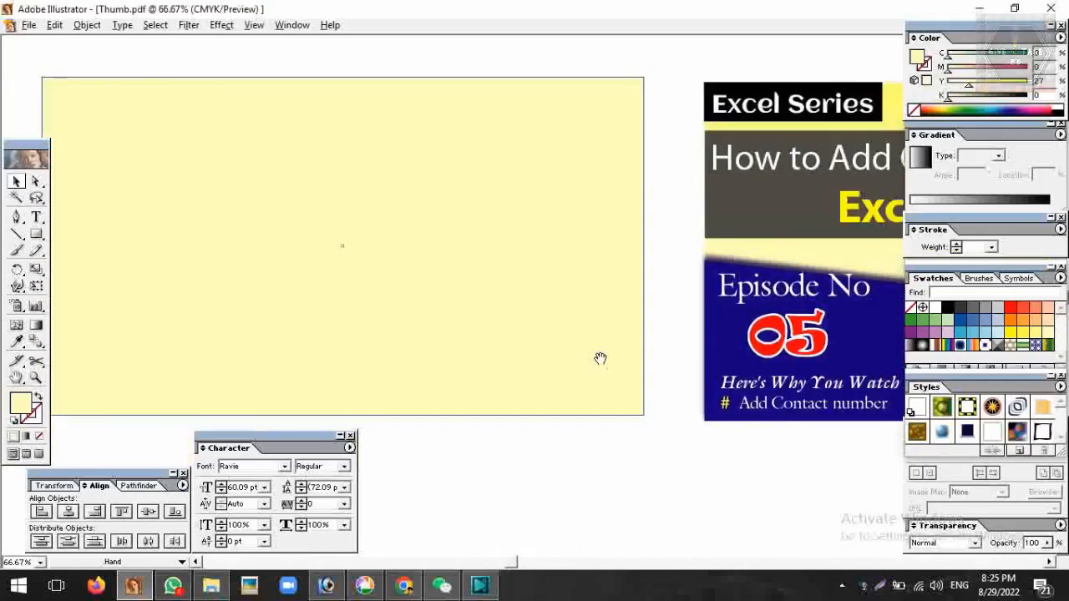
{"action": "left_click_drag", "start_coordinate": [684, 364], "coordinate": [527, 311]}
{"action": "left_click_drag", "start_coordinate": [597, 166], "coordinate": [296, 164]}
{"action": "left_click_drag", "start_coordinate": [437, 132], "coordinate": [694, 217]}
{"action": "left_click", "coordinate": [436, 127]}
{"action": "left_click", "coordinate": [529, 97]}
Draw a small rectangle in the upper-left corner of the yellow background and fill it with 100% black
{"action": "left_click_drag", "start_coordinate": [321, 225], "coordinate": [660, 242]}
{"action": "left_click_drag", "start_coordinate": [481, 252], "coordinate": [632, 270]}
{"action": "left_click_drag", "start_coordinate": [379, 129], "coordinate": [637, 327]}
{"action": "left_click_drag", "start_coordinate": [643, 364], "coordinate": [606, 345]}
{"action": "left_click", "coordinate": [36, 234]}
{"action": "mouse_move", "coordinate": [252, 120]}
{"action": "left_mouse_down"}
{"action": "mouse_move", "coordinate": [520, 174]}
{"action": "mouse_move", "coordinate": [563, 195]}
{"action": "left_mouse_up"}
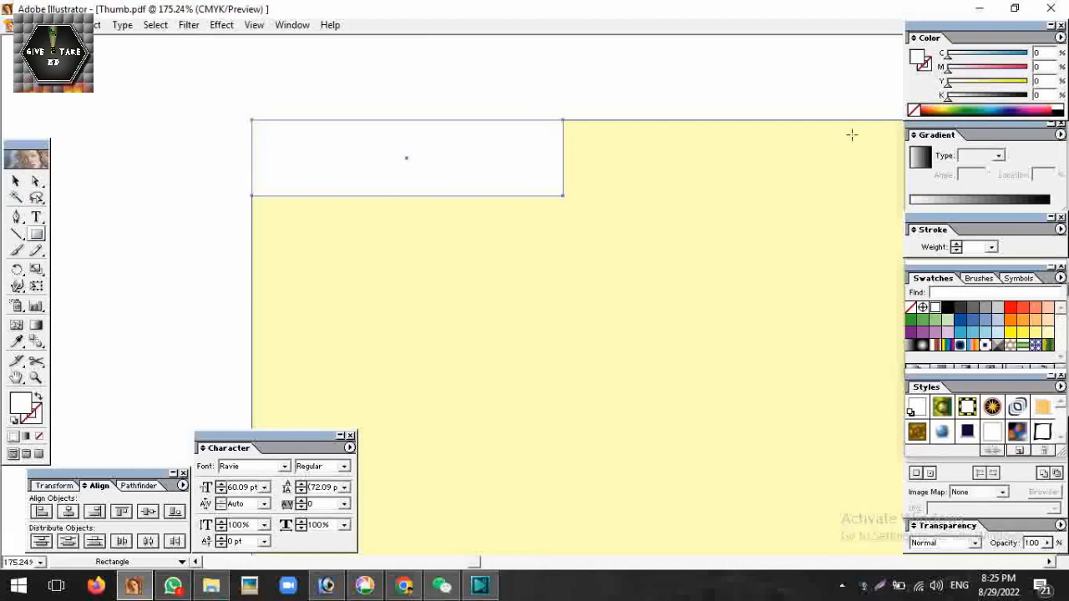
{"action": "left_click", "coordinate": [1057, 109]}
{"action": "left_click", "coordinate": [13, 180]}
Add the text "Excel Serise" just below the black rectangle on the yellow background
{"action": "left_click", "coordinate": [36, 217]}
{"action": "left_click", "coordinate": [331, 251]}
{"action": "type", "text": "E"}
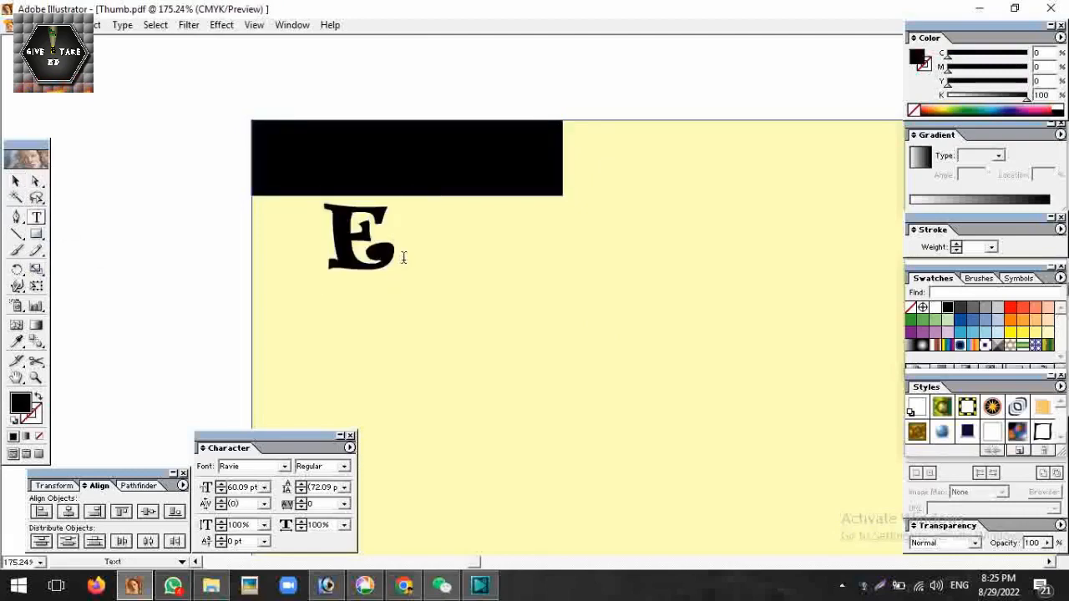
{"action": "type", "text": "xcel"}
{"action": "key", "text": "BackSpace"}
{"action": "type", "text": "cel"}
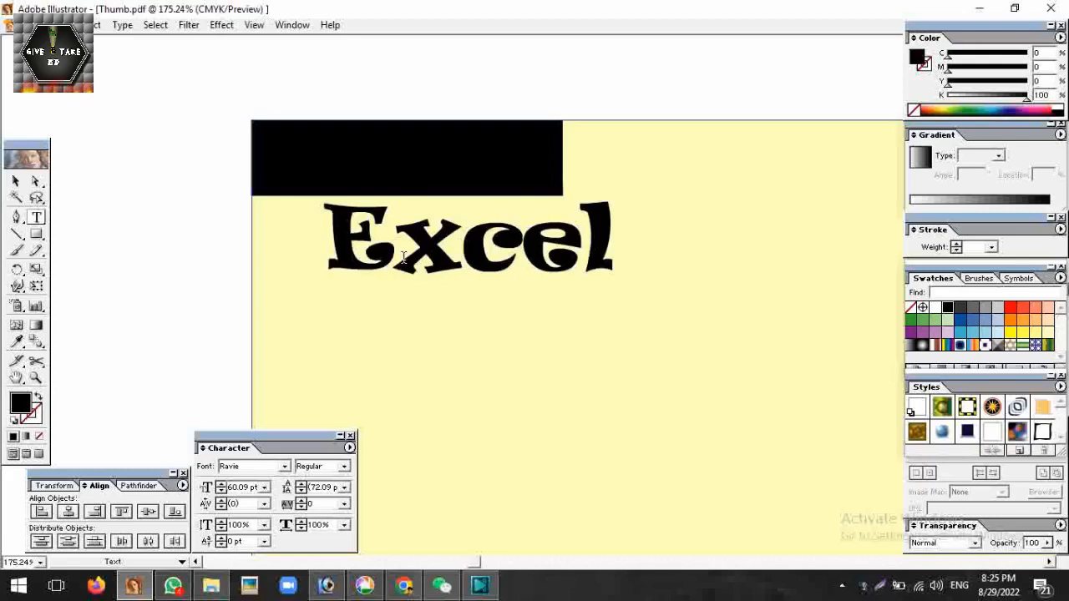
{"action": "type", "text": " Seris"}
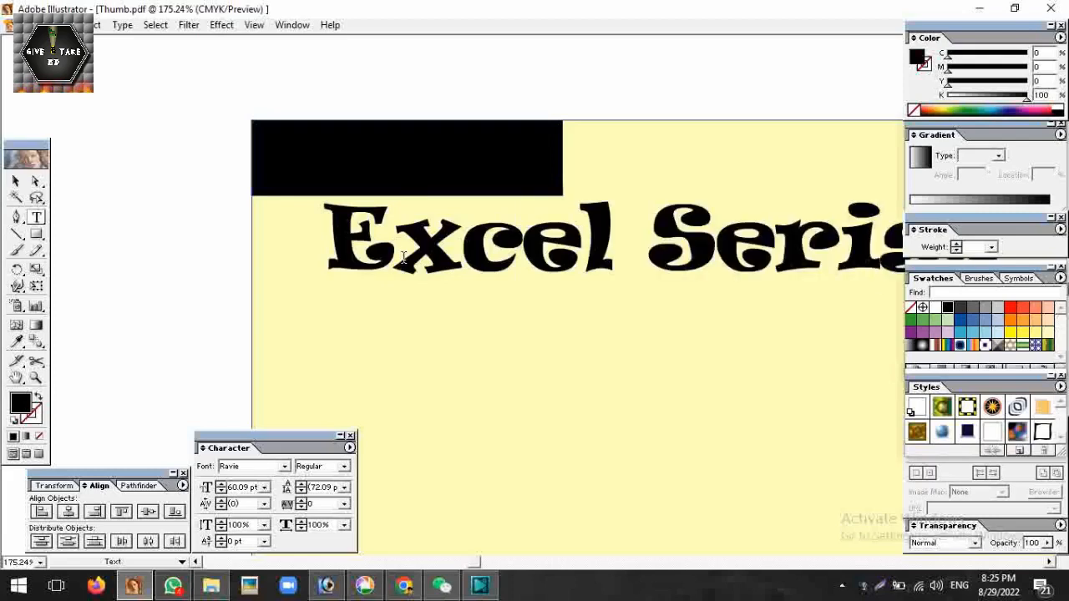
{"action": "left_click", "coordinate": [16, 181]}
{"action": "left_click", "coordinate": [173, 122]}
Check the title on the finished thumbnail and correct the new text to "Excel Series"
{"action": "left_click", "coordinate": [604, 286], "text": "ctrl+alt"}
{"action": "left_click", "coordinate": [604, 286], "text": "ctrl+alt"}
{"action": "scroll", "coordinate": [763, 304], "scroll_direction": "right", "scroll_amount": 10}
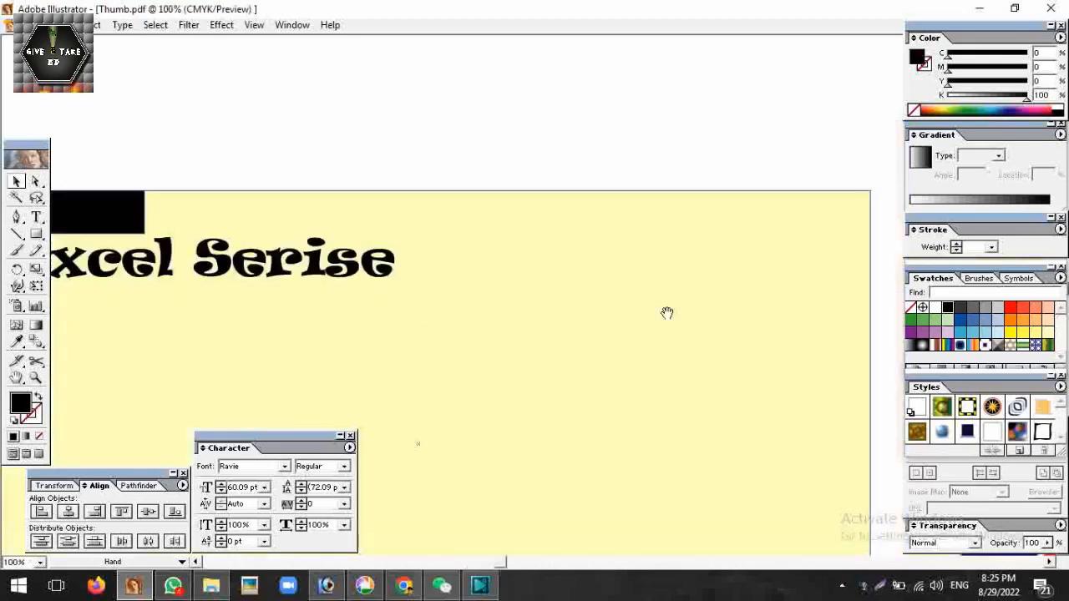
{"action": "scroll", "coordinate": [591, 321], "scroll_direction": "left", "scroll_amount": 10}
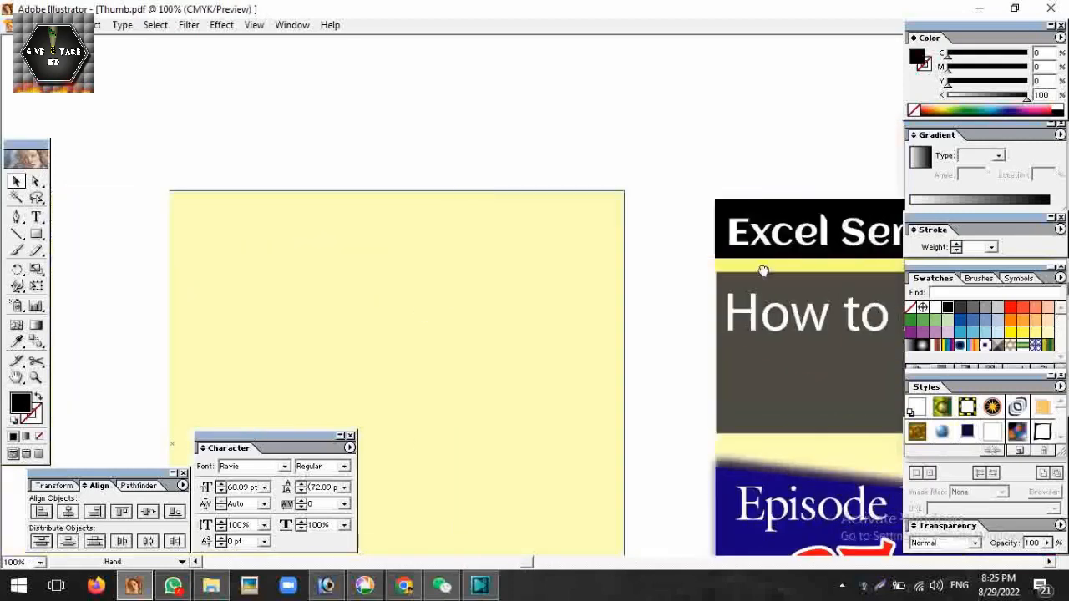
{"action": "key", "text": "t"}
{"action": "left_click", "coordinate": [583, 221]}
{"action": "key", "text": "BackSpace"}
{"action": "key", "text": "Left"}
{"action": "type", "text": "e"}
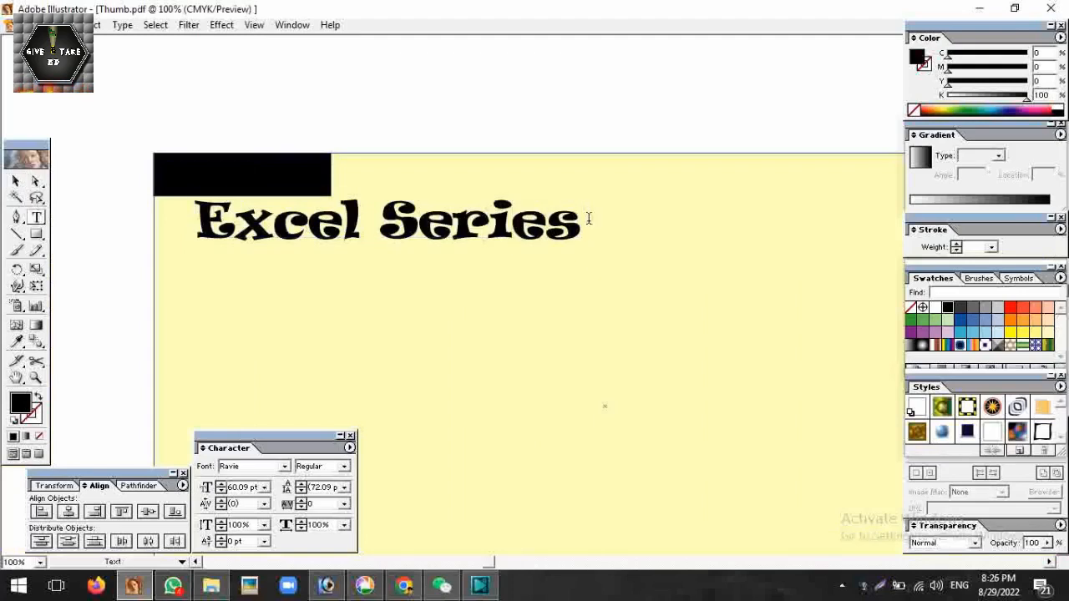
Scale the "Excel Series" text down to fit on the black rectangle and fill it with white
{"action": "left_click", "coordinate": [15, 181]}
{"action": "left_click_drag", "start_coordinate": [582, 220], "coordinate": [331, 177]}
{"action": "left_click", "coordinate": [987, 96]}
{"action": "left_click_drag", "start_coordinate": [987, 101], "coordinate": [947, 99]}
{"action": "left_click", "coordinate": [586, 203]}
{"action": "left_click_drag", "start_coordinate": [465, 222], "coordinate": [560, 222]}
Widen the black title rectangle slightly to the right to leave a margin after the "Excel Series" text
{"action": "left_click_drag", "start_coordinate": [148, 134], "coordinate": [506, 280]}
{"action": "left_click", "coordinate": [493, 240]}
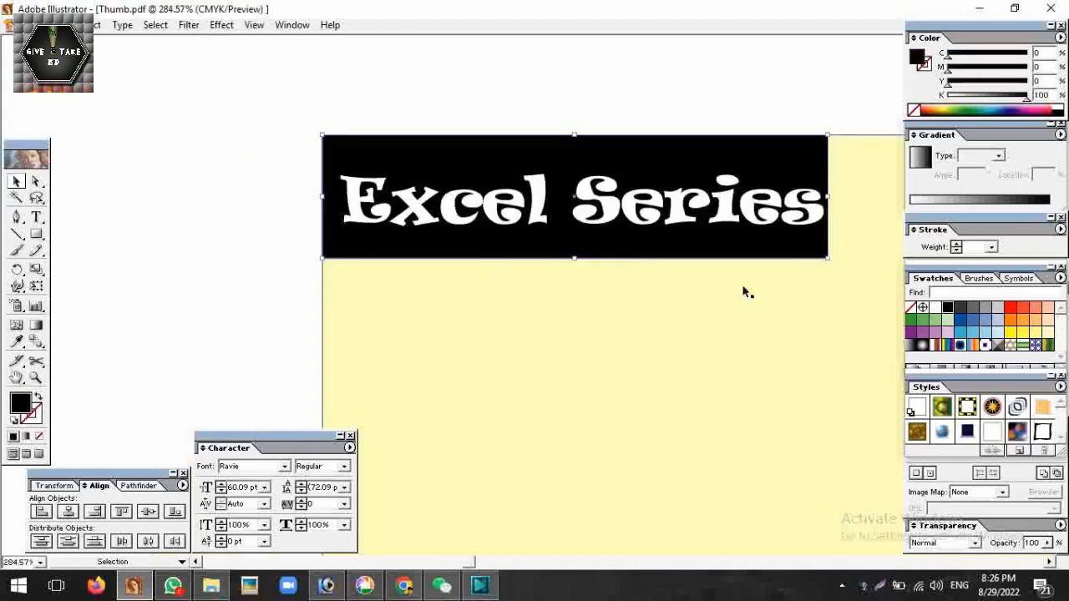
{"action": "left_click_drag", "start_coordinate": [742, 292], "coordinate": [472, 270]}
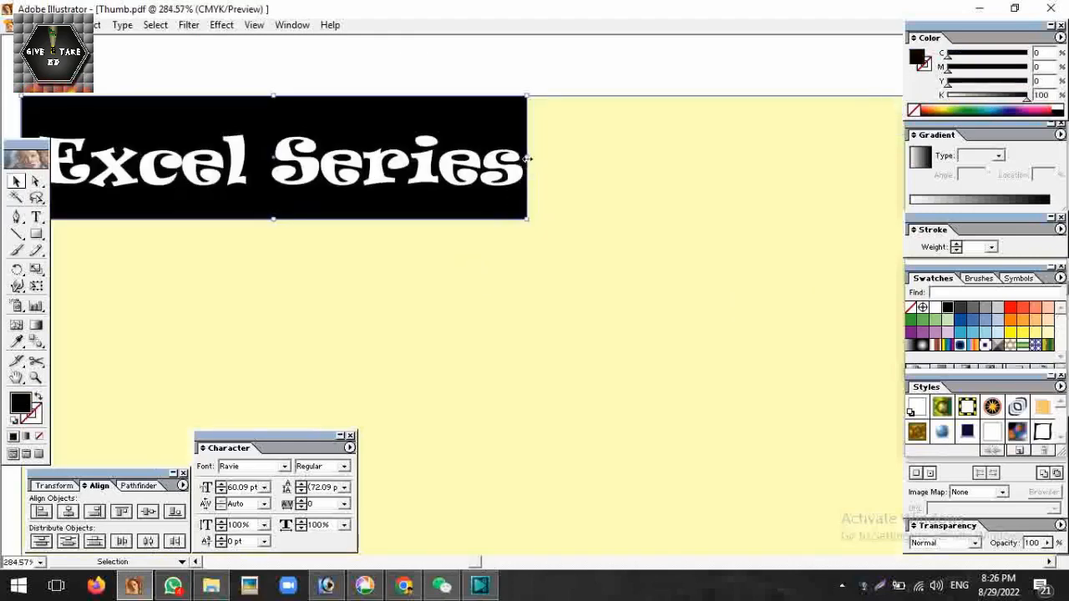
{"action": "left_click", "coordinate": [594, 89]}
Draw a wide black band across the yellow background below the title and extend it to the background's right edge
{"action": "key", "text": "ctrl+1"}
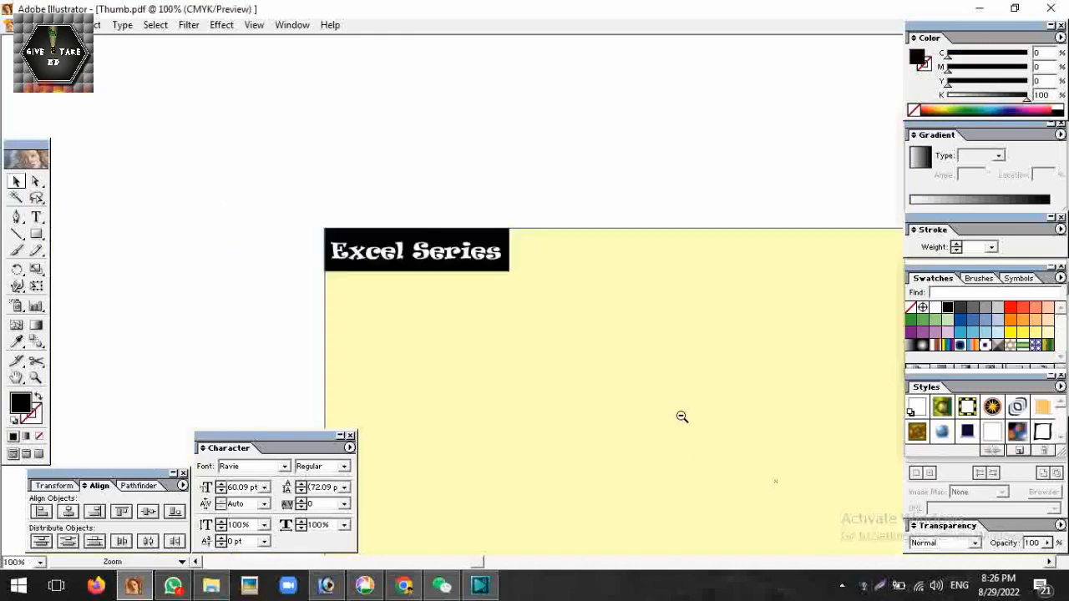
{"action": "left_click", "coordinate": [682, 417], "text": "ctrl+alt"}
{"action": "left_click", "coordinate": [690, 421], "text": "ctrl+alt"}
{"action": "left_click_drag", "start_coordinate": [897, 417], "coordinate": [604, 384]}
{"action": "left_click_drag", "start_coordinate": [167, 261], "coordinate": [576, 316]}
{"action": "left_click", "coordinate": [37, 235]}
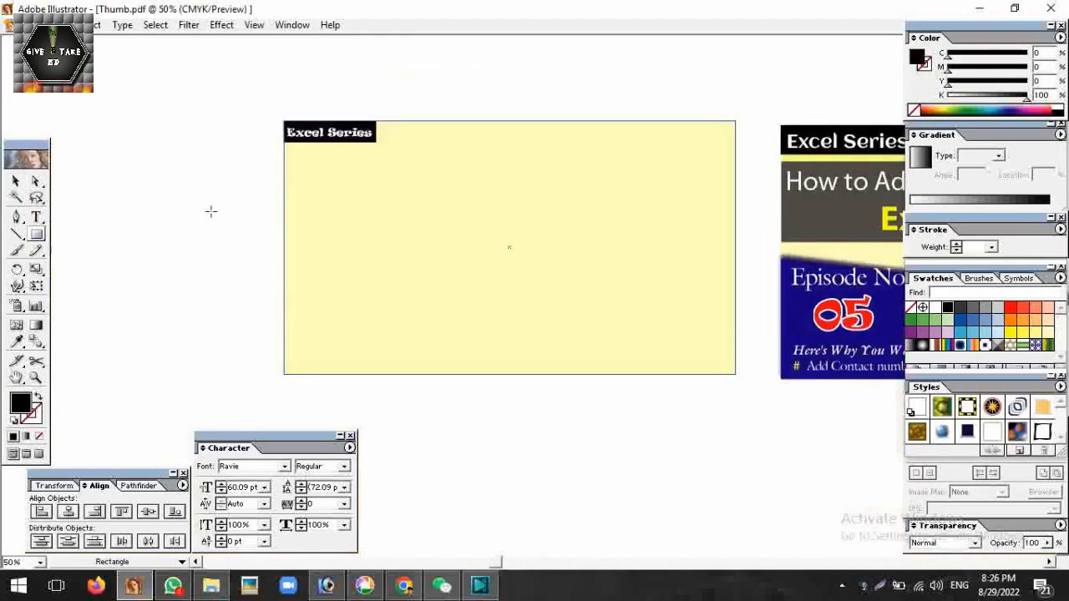
{"action": "left_click_drag", "start_coordinate": [284, 175], "coordinate": [704, 263]}
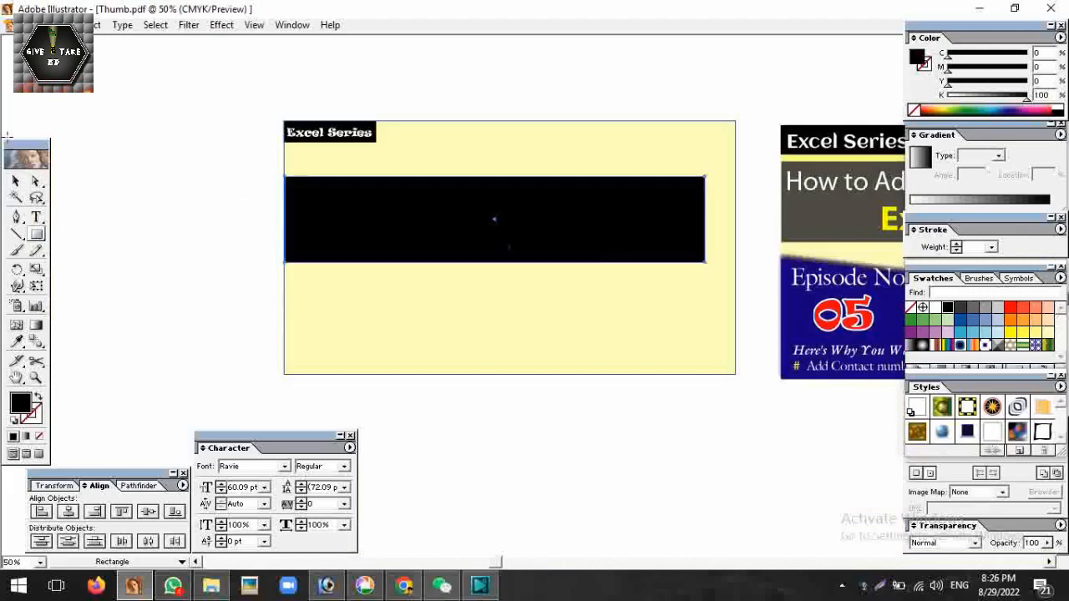
{"action": "key", "text": "v"}
{"action": "left_click_drag", "start_coordinate": [703, 220], "coordinate": [733, 223]}
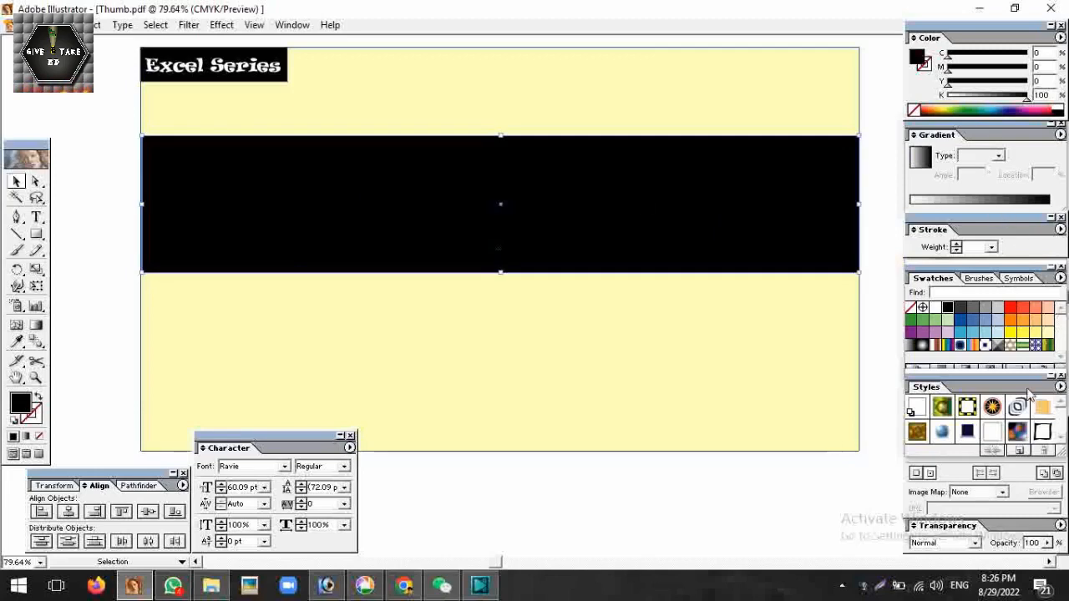
Set the wide black band's opacity to 40% and stretch its left side to the background's edge
{"action": "left_click", "coordinate": [1033, 542]}
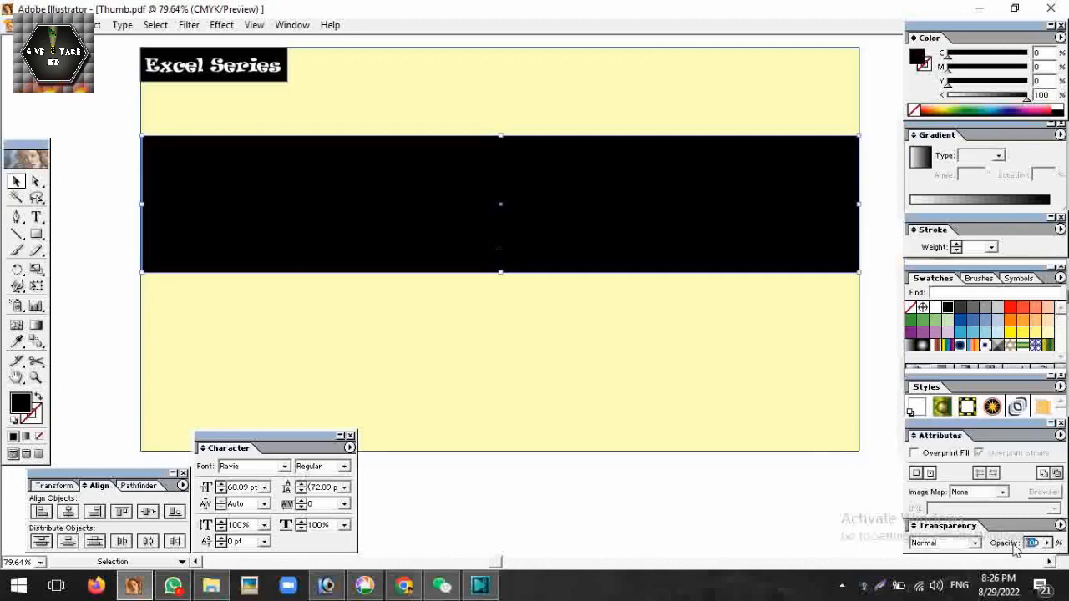
{"action": "type", "text": "40"}
{"action": "key", "text": "Return"}
{"action": "left_click", "coordinate": [114, 307]}
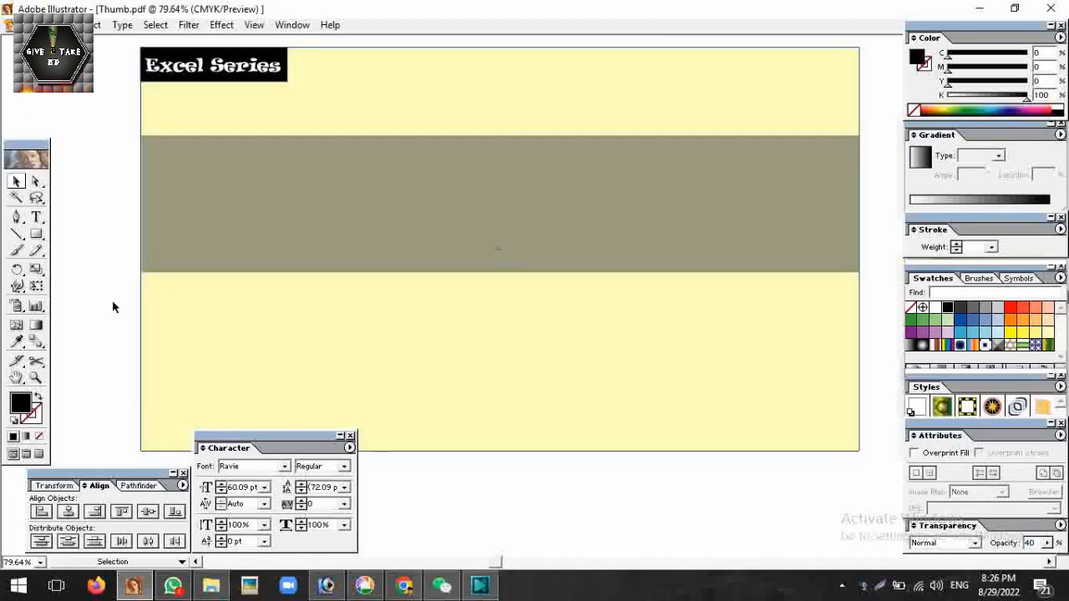
{"action": "left_click", "coordinate": [144, 218]}
{"action": "left_click_drag", "start_coordinate": [141, 205], "coordinate": [139, 203]}
{"action": "left_click", "coordinate": [102, 209]}
Draw a closed Pen shape filling the area below the band, with its top edge dipping to a point right of centre
{"action": "left_click_drag", "start_coordinate": [271, 303], "coordinate": [196, 228]}
{"action": "left_click_drag", "start_coordinate": [134, 284], "coordinate": [188, 301]}
{"action": "left_click", "coordinate": [17, 218]}
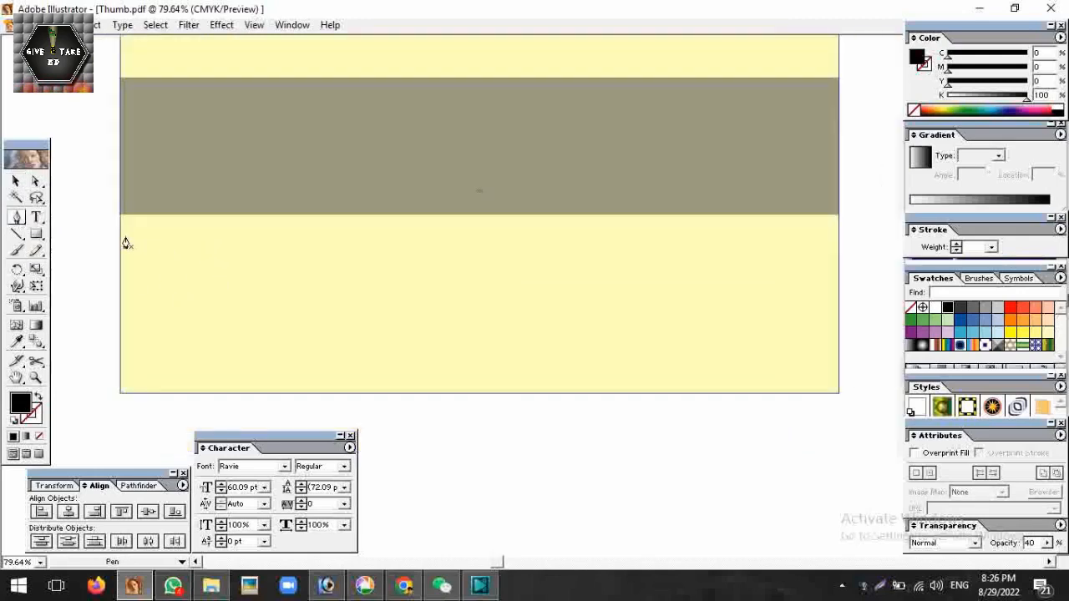
{"action": "left_click", "coordinate": [120, 224]}
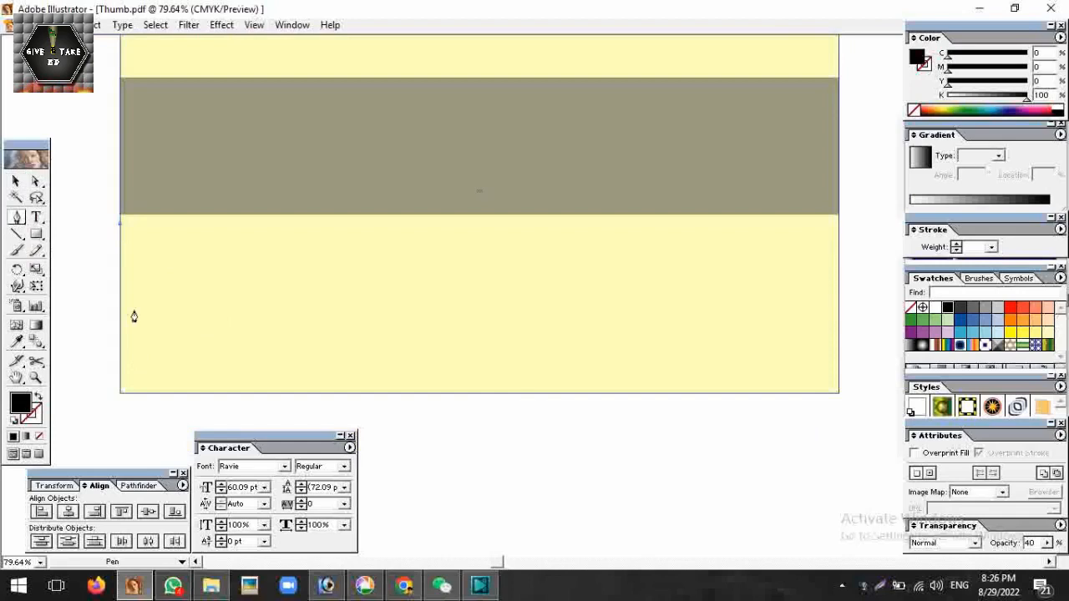
{"action": "left_click", "coordinate": [120, 393]}
{"action": "left_click", "coordinate": [838, 392]}
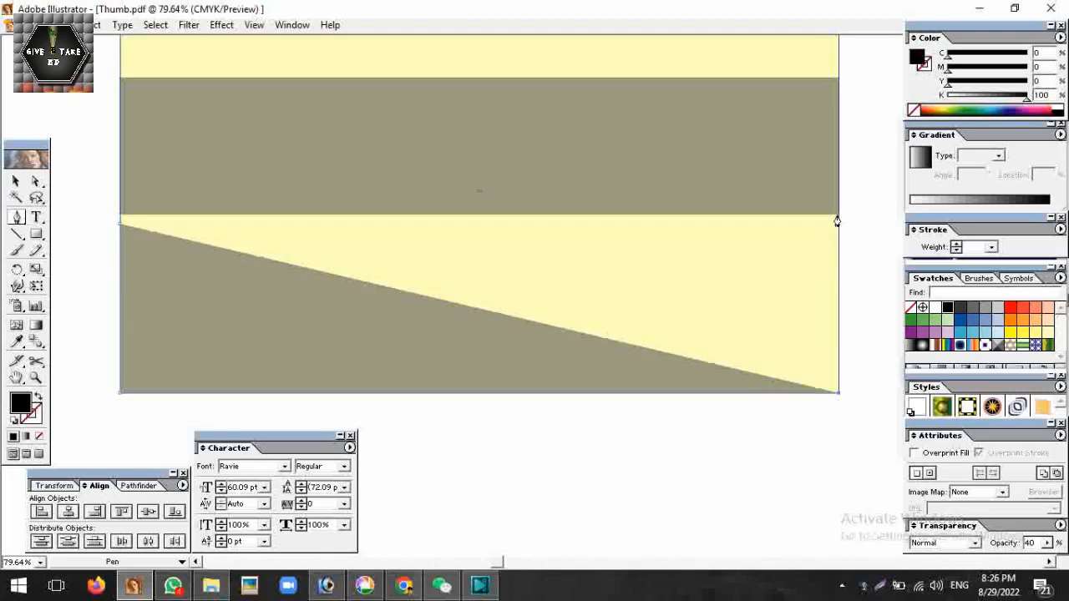
{"action": "left_click", "coordinate": [838, 224]}
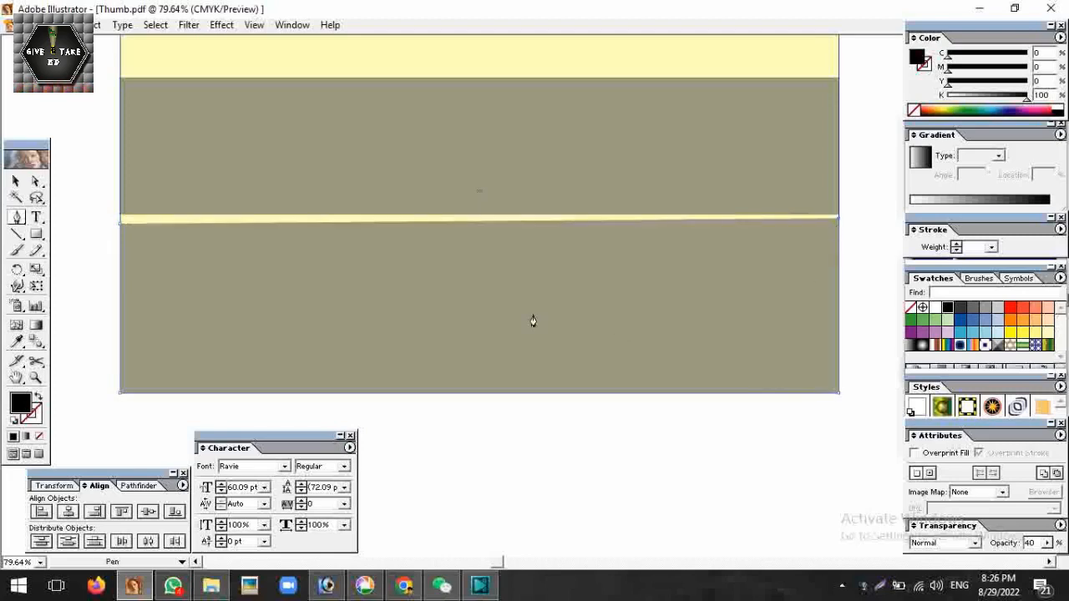
{"action": "left_click", "coordinate": [567, 306]}
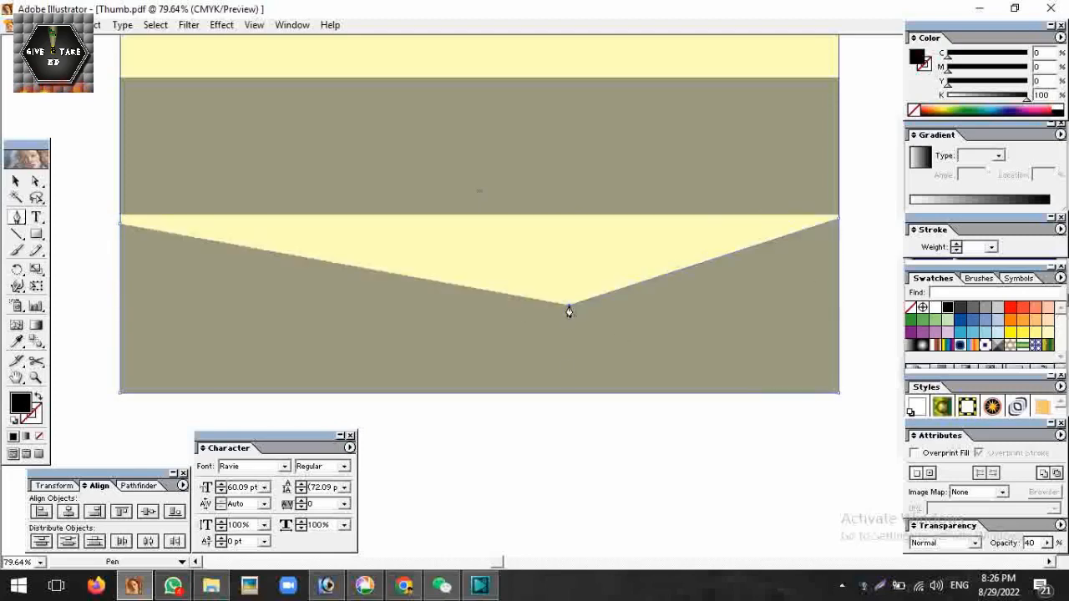
{"action": "left_click", "coordinate": [119, 231]}
Apply a Multiply drop shadow to the lower shape with black colour, 75% opacity, -0.13 in X and Y offsets and 0.07 in blur
{"action": "key", "text": "v"}
{"action": "left_click", "coordinate": [374, 348]}
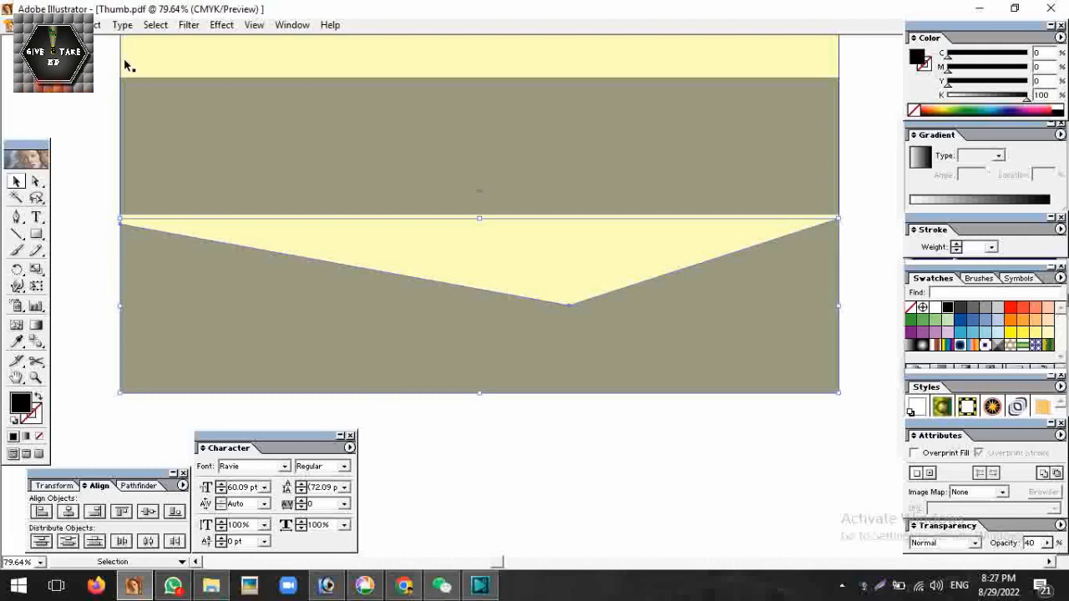
{"action": "left_click", "coordinate": [221, 25]}
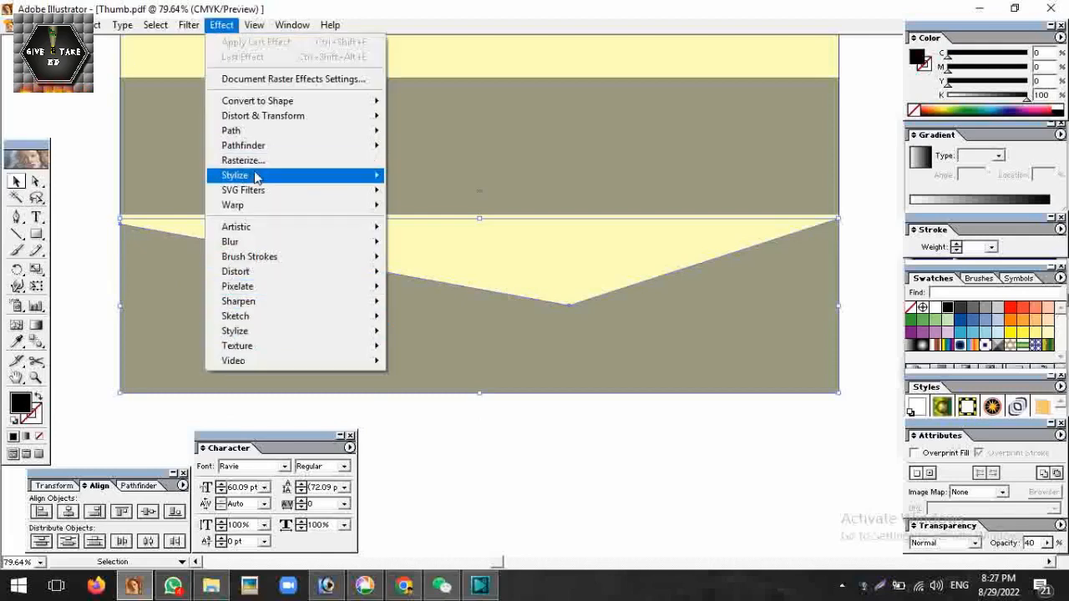
{"action": "mouse_move", "coordinate": [256, 177]}
{"action": "left_click", "coordinate": [455, 191]}
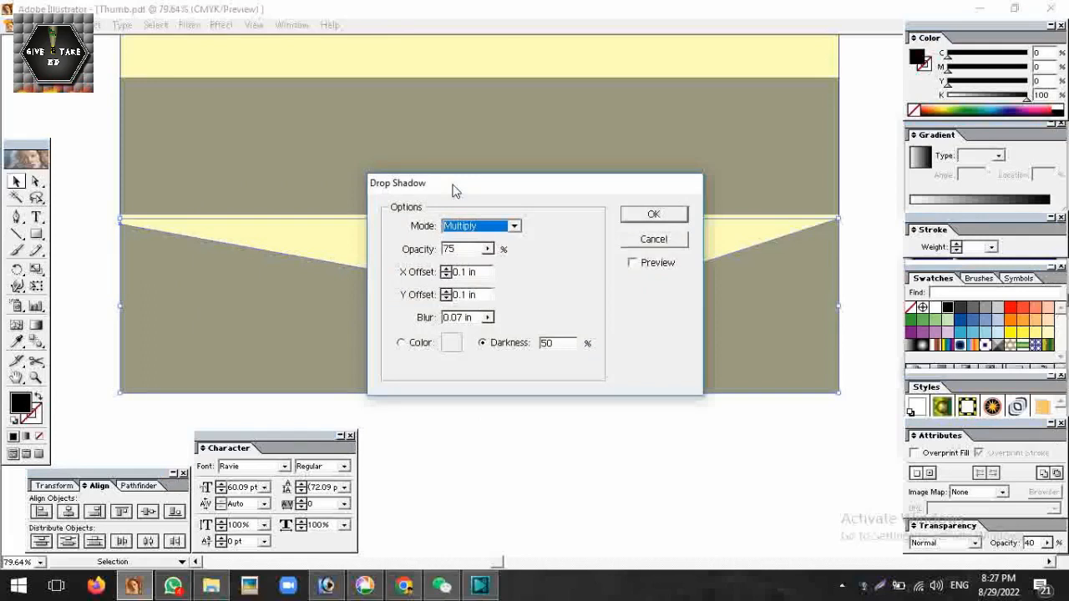
{"action": "left_click_drag", "start_coordinate": [501, 195], "coordinate": [321, 139]}
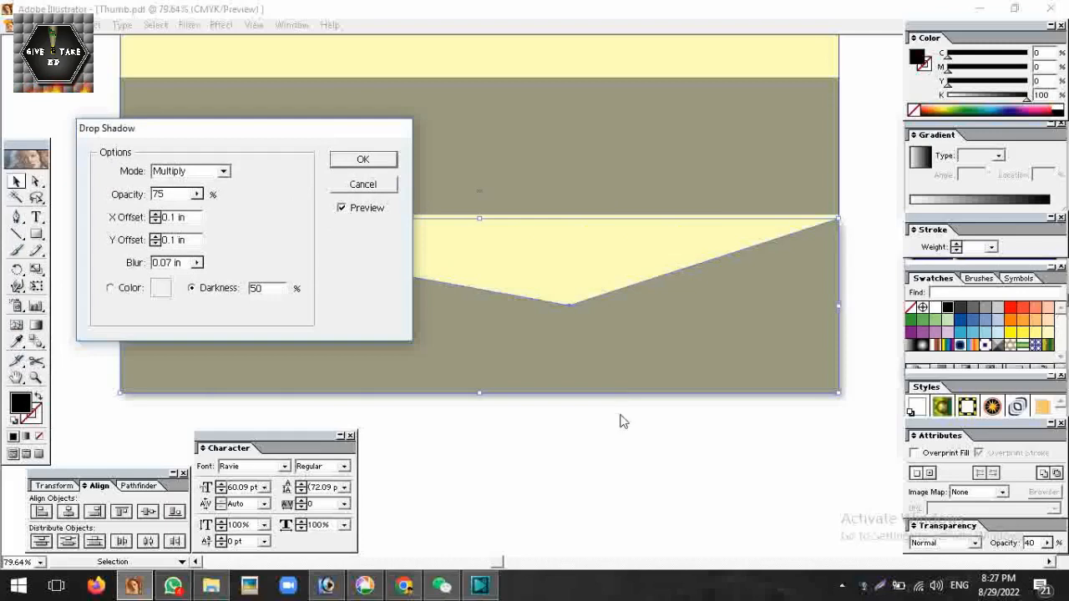
{"action": "left_click", "coordinate": [110, 288]}
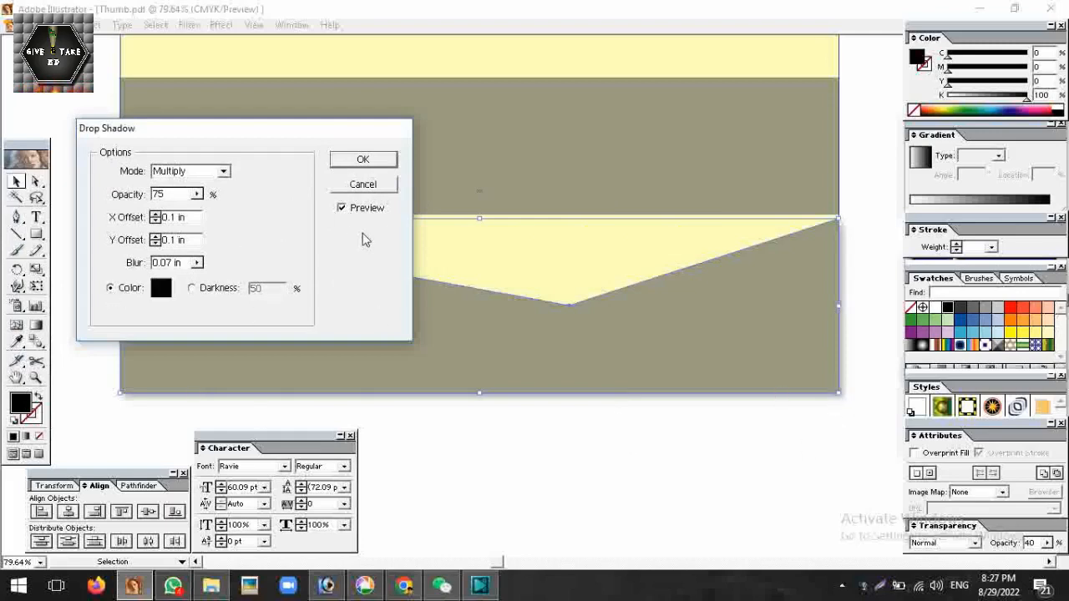
{"action": "left_click", "coordinate": [155, 243]}
{"action": "left_click", "coordinate": [155, 220]}
{"action": "left_click", "coordinate": [155, 220]}
{"action": "left_click", "coordinate": [155, 243]}
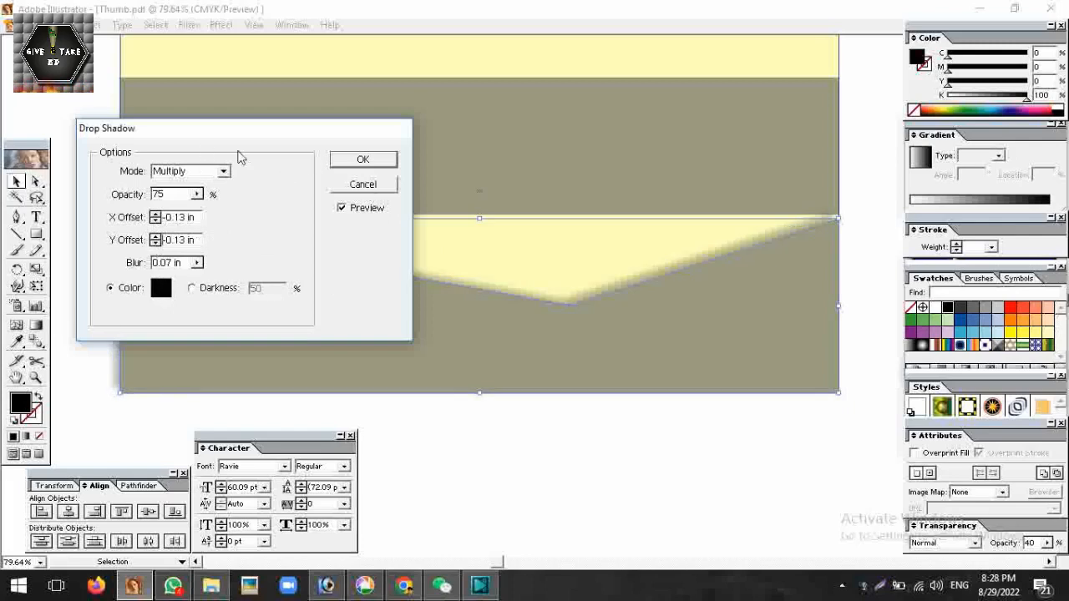
{"action": "left_click", "coordinate": [376, 167]}
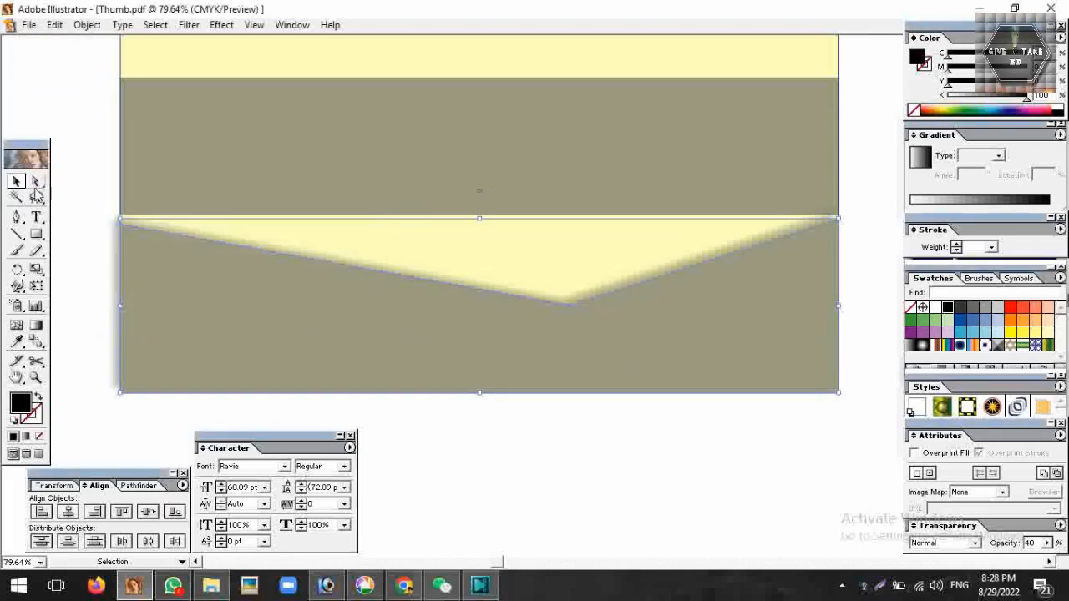
Fill the lower shape with dark blue and set its opacity to 100%
{"action": "mouse_move", "coordinate": [1027, 98]}
{"action": "left_mouse_down"}
{"action": "mouse_move", "coordinate": [929, 101]}
{"action": "mouse_move", "coordinate": [1034, 110]}
{"action": "left_mouse_up"}
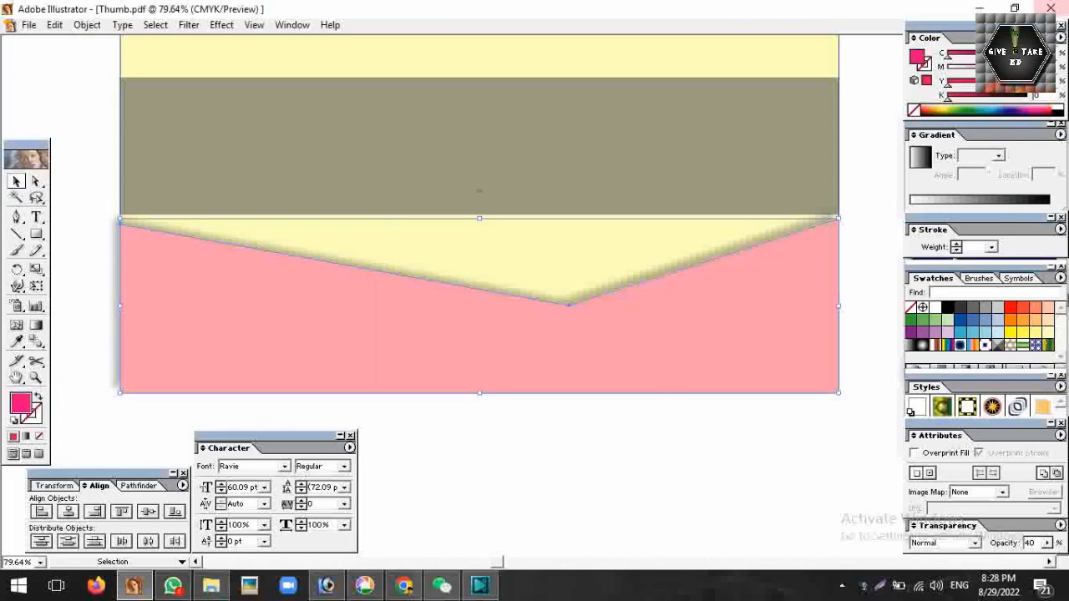
{"action": "left_click", "coordinate": [1006, 110]}
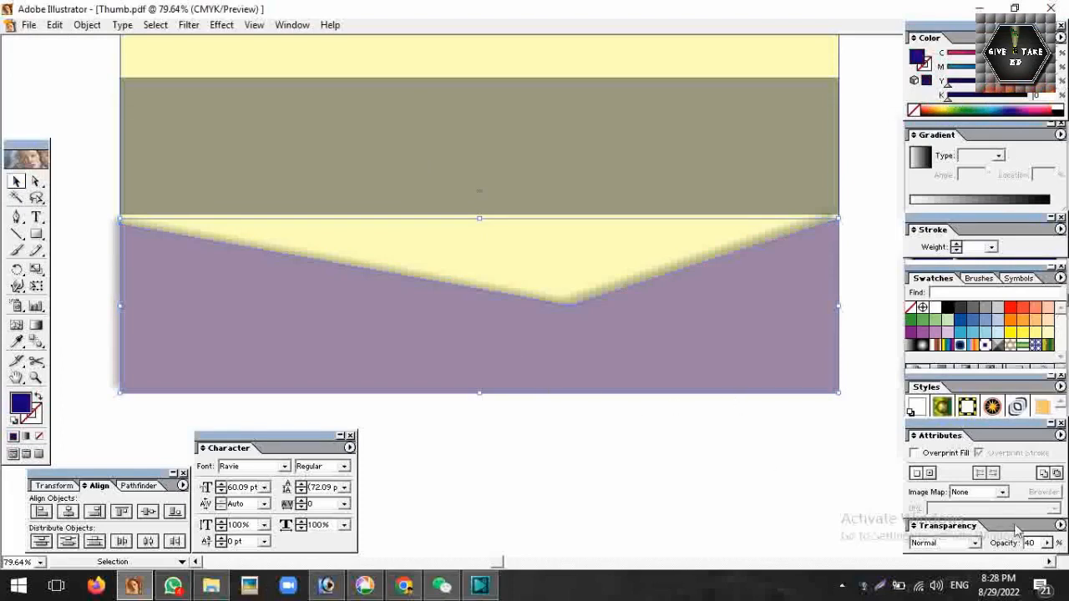
{"action": "double_click", "coordinate": [1034, 544]}
{"action": "type", "text": "100"}
{"action": "key", "text": "Return"}
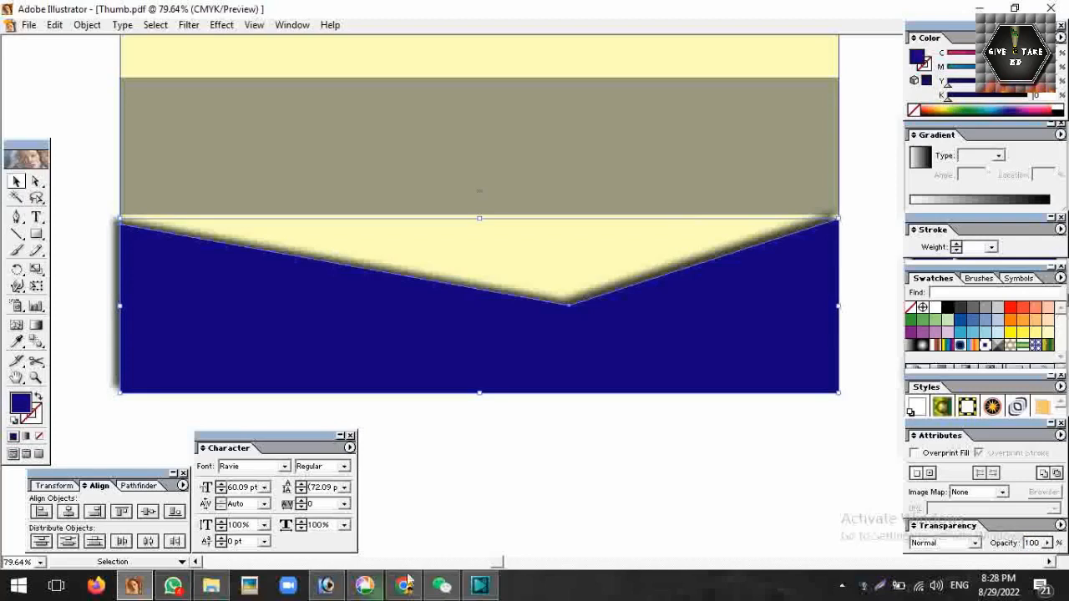
Stretch the dark blue shape's right side slightly past the background's right edge
{"action": "left_click_drag", "start_coordinate": [525, 493], "coordinate": [489, 499]}
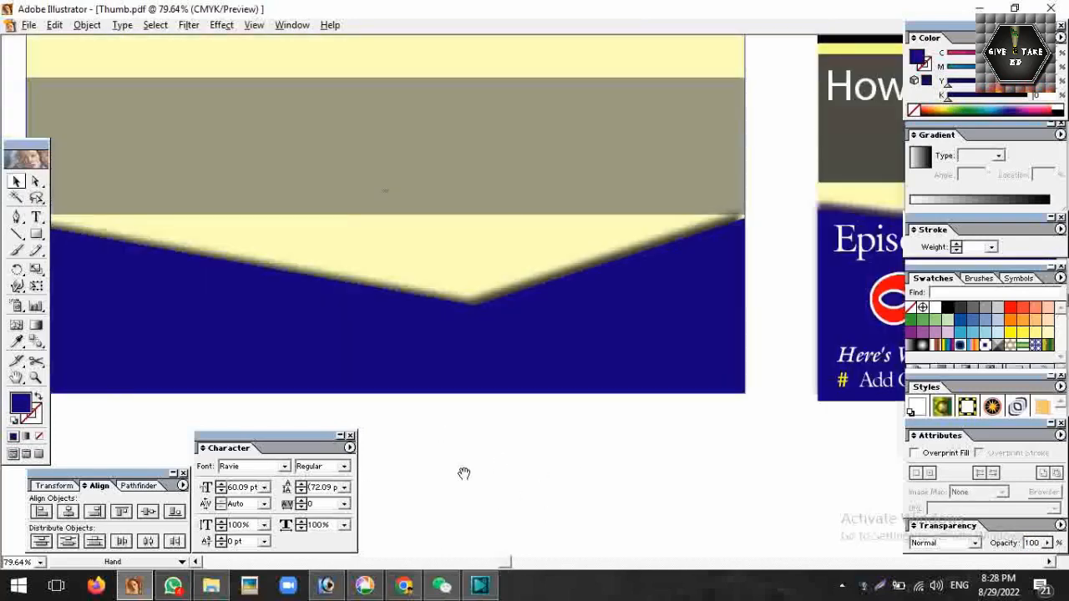
{"action": "left_click", "coordinate": [674, 303]}
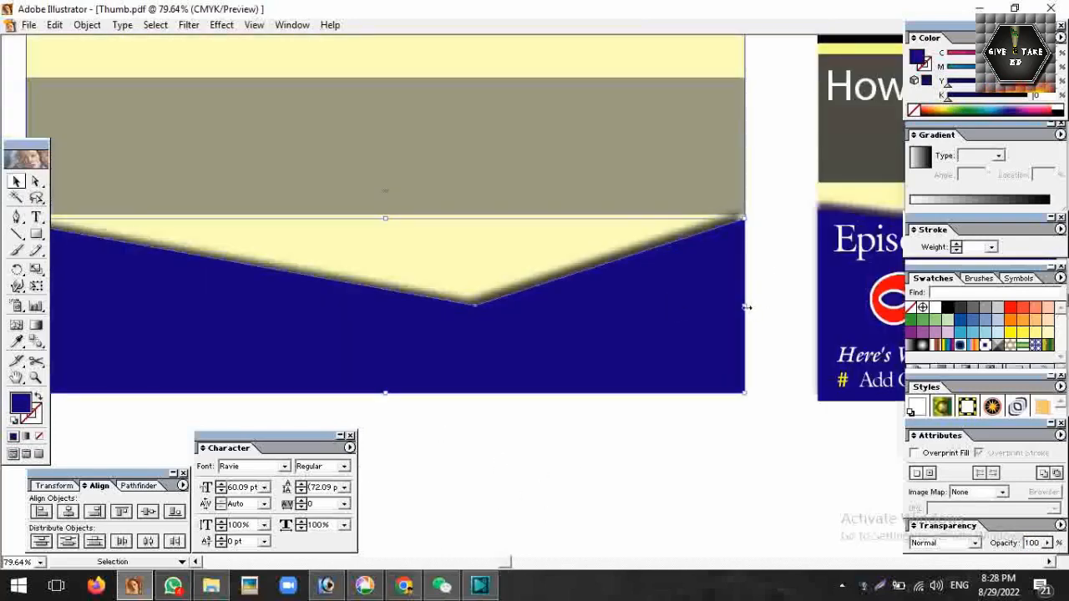
{"action": "left_click_drag", "start_coordinate": [707, 197], "coordinate": [860, 300]}
{"action": "left_click_drag", "start_coordinate": [644, 224], "coordinate": [660, 386]}
{"action": "left_click_drag", "start_coordinate": [193, 268], "coordinate": [552, 234]}
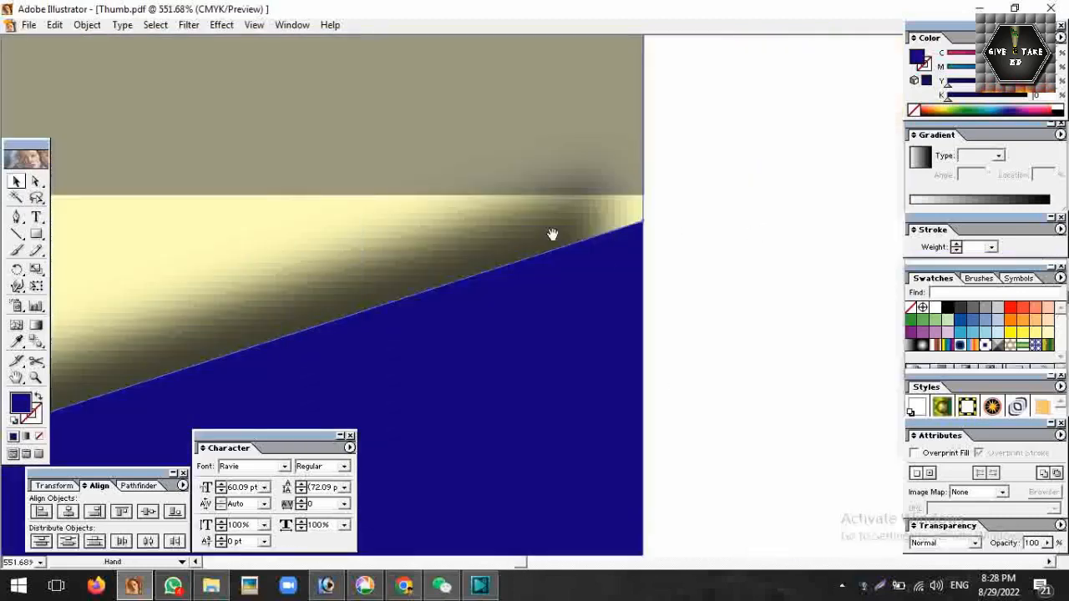
{"action": "key", "text": "ctrl+1"}
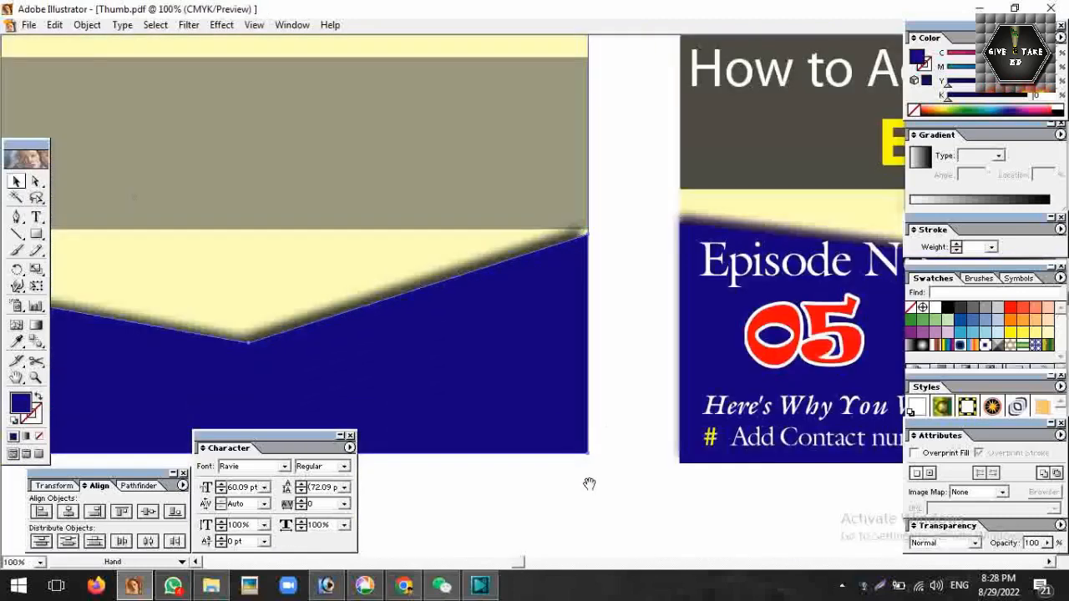
{"action": "left_click_drag", "start_coordinate": [588, 343], "coordinate": [602, 342]}
{"action": "left_click_drag", "start_coordinate": [566, 458], "coordinate": [697, 407]}
{"action": "left_click", "coordinate": [475, 375], "text": "ctrl+alt"}
{"action": "left_click", "coordinate": [474, 382], "text": "ctrl+alt"}
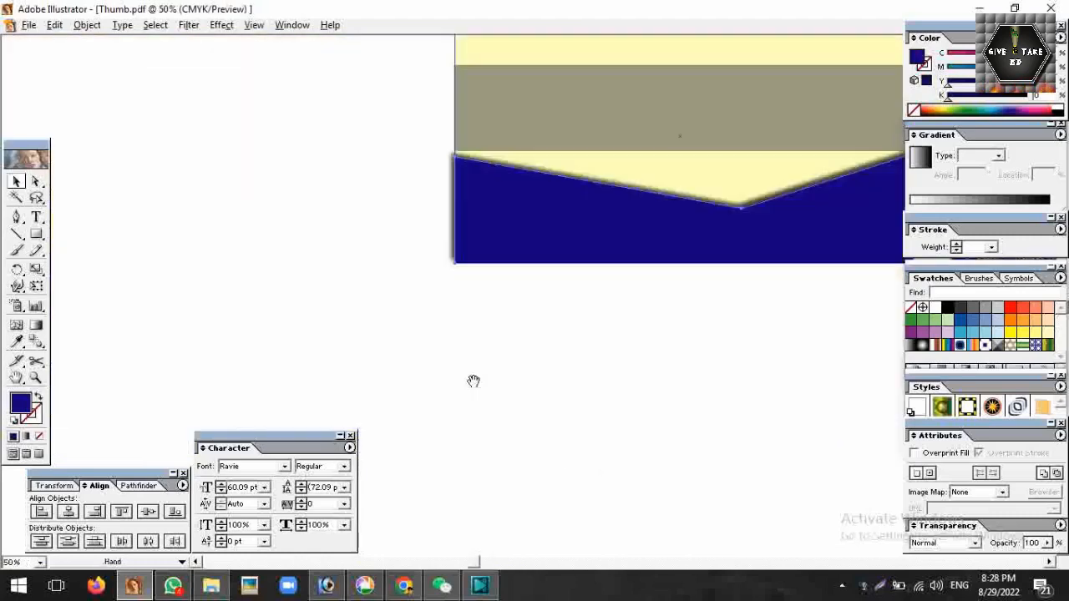
{"action": "left_click_drag", "start_coordinate": [568, 317], "coordinate": [306, 353]}
{"action": "scroll", "coordinate": [698, 424], "scroll_direction": "up", "scroll_amount": 3}
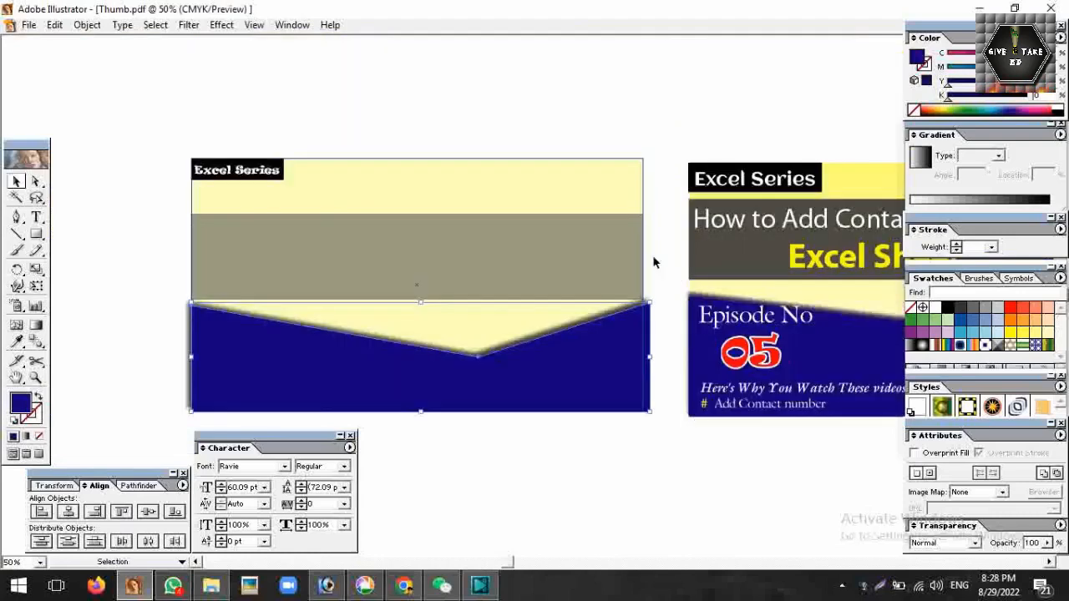
Copy the "How to Add Contact number in Excel Sheet" text from the finished thumbnail onto the new thumbnail's band, in front of it
{"action": "left_click_drag", "start_coordinate": [651, 415], "coordinate": [478, 337]}
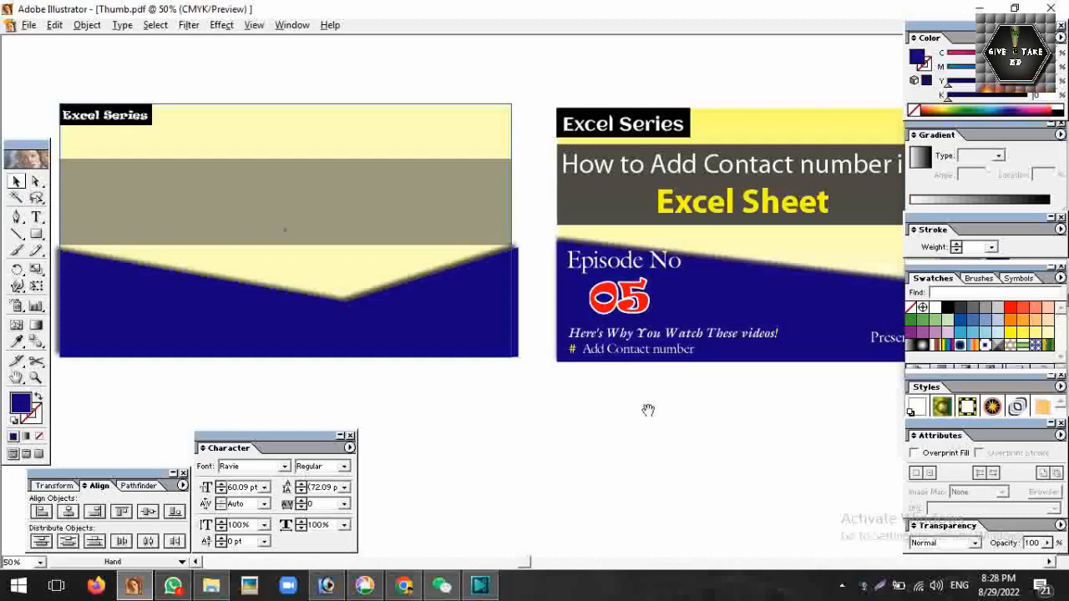
{"action": "scroll", "coordinate": [715, 417], "scroll_direction": "up", "scroll_amount": 1}
{"action": "left_click", "coordinate": [712, 249]}
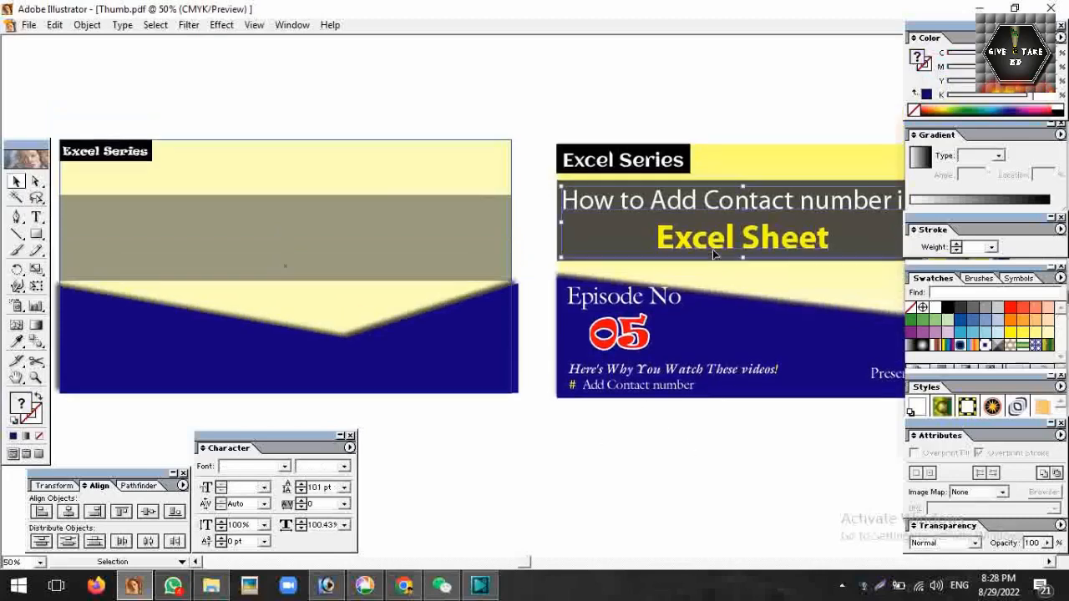
{"action": "left_click_drag", "start_coordinate": [785, 253], "coordinate": [470, 331]}
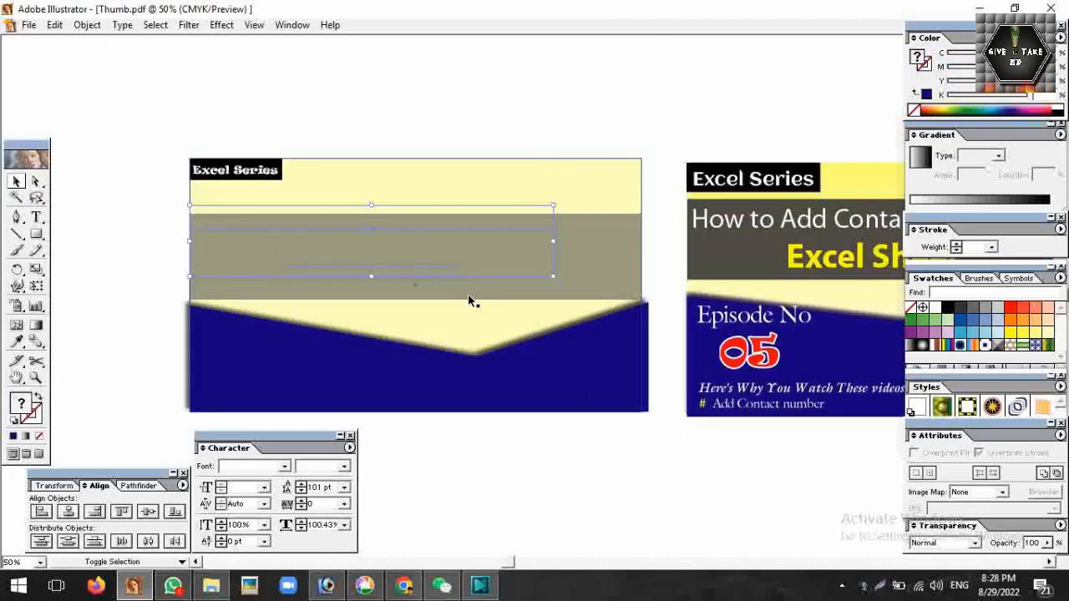
{"action": "left_click_drag", "start_coordinate": [131, 145], "coordinate": [656, 451]}
{"action": "left_click_drag", "start_coordinate": [508, 78], "coordinate": [528, 259]}
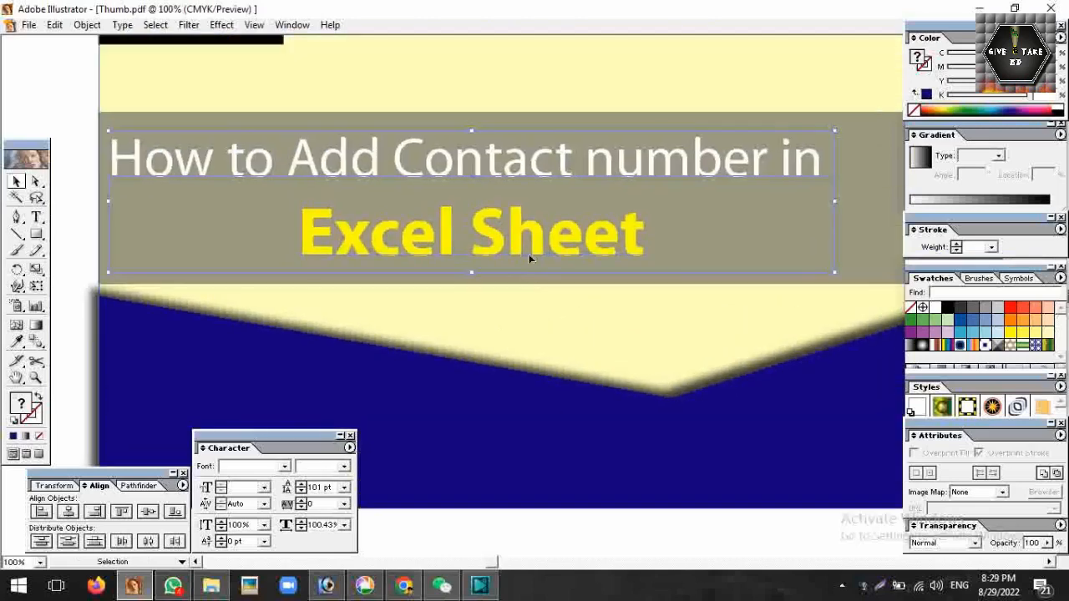
Replace "How to Add Contact number" with "Sum Formula" in the copied title and shift the title slightly right within the band
{"action": "key", "text": "t"}
{"action": "left_click", "coordinate": [426, 170]}
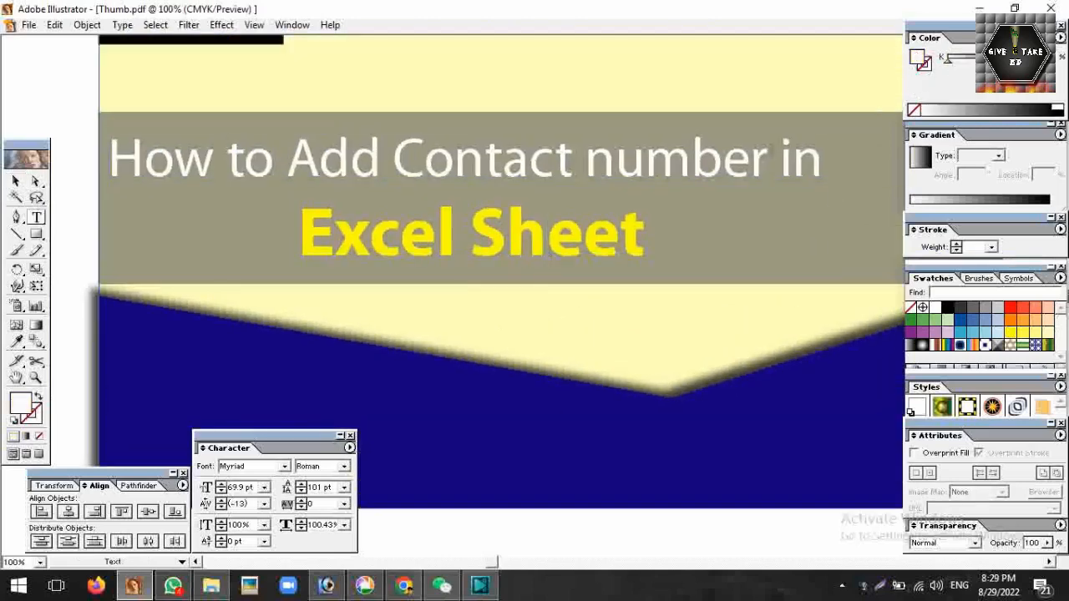
{"action": "left_click_drag", "start_coordinate": [766, 163], "coordinate": [89, 167]}
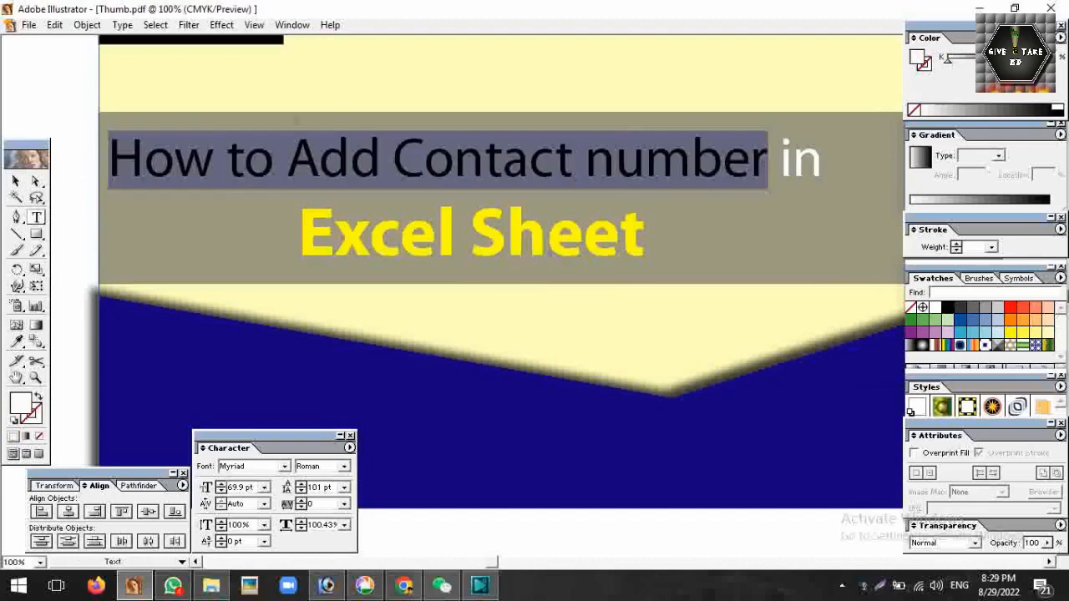
{"action": "type", "text": "Sum Formula"}
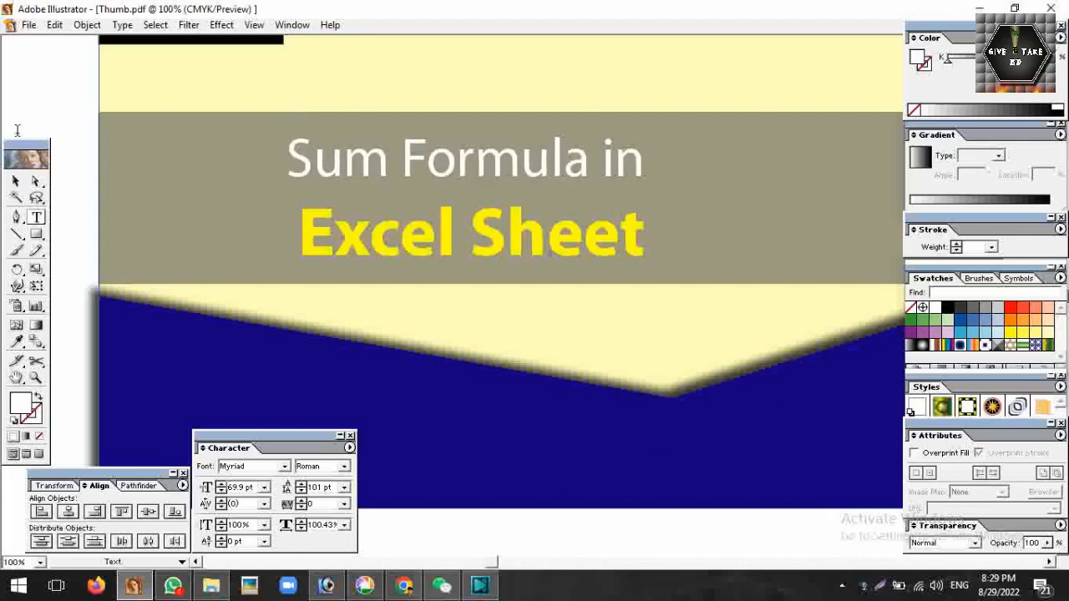
{"action": "left_click", "coordinate": [15, 180]}
{"action": "left_click_drag", "start_coordinate": [658, 202], "coordinate": [708, 201]}
{"action": "left_click_drag", "start_coordinate": [498, 272], "coordinate": [501, 282]}
{"action": "left_click", "coordinate": [740, 324]}
Copy the Excel logo, portrait badge and channel logo from the finished thumbnail and paste them onto the new one
{"action": "left_click", "coordinate": [707, 294], "text": "ctrl+alt"}
{"action": "left_click", "coordinate": [707, 294], "text": "ctrl+alt"}
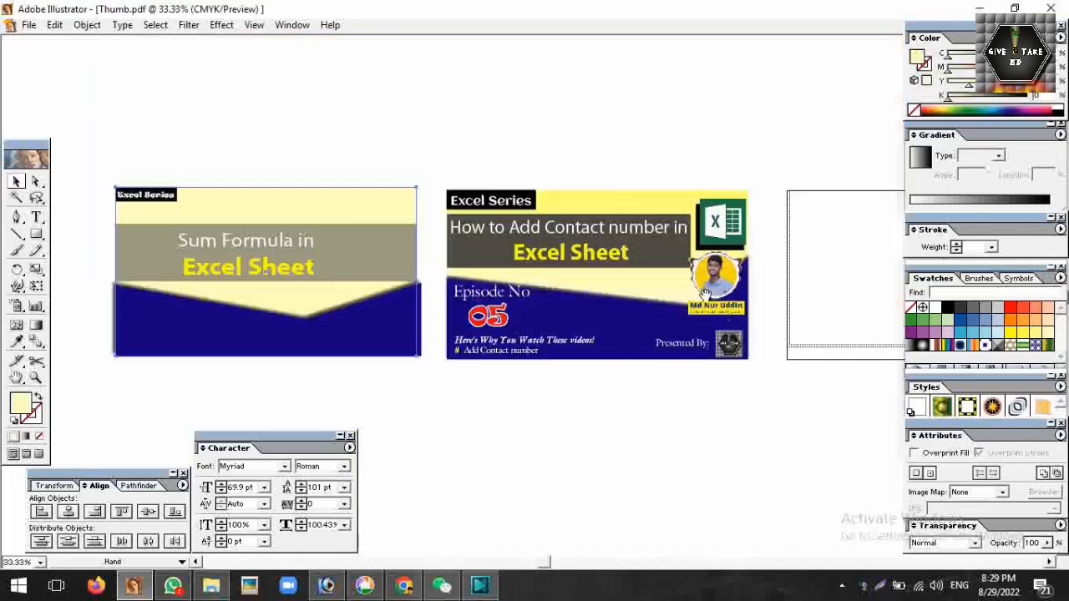
{"action": "left_click_drag", "start_coordinate": [631, 159], "coordinate": [753, 360]}
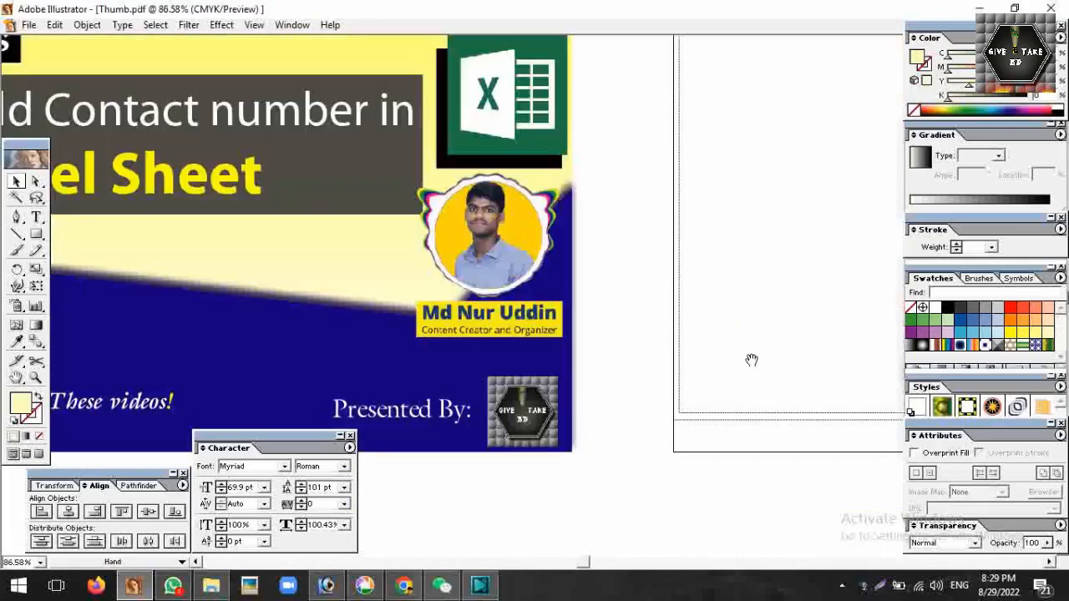
{"action": "left_click_drag", "start_coordinate": [602, 354], "coordinate": [756, 376]}
{"action": "left_click", "coordinate": [636, 314]}
{"action": "left_click", "coordinate": [615, 313], "text": "shift"}
{"action": "left_click", "coordinate": [618, 155], "text": "shift"}
{"action": "left_click_drag", "start_coordinate": [287, 376], "coordinate": [888, 358]}
{"action": "left_click_drag", "start_coordinate": [97, 408], "coordinate": [357, 350]}
{"action": "key", "text": "ctrl+v"}
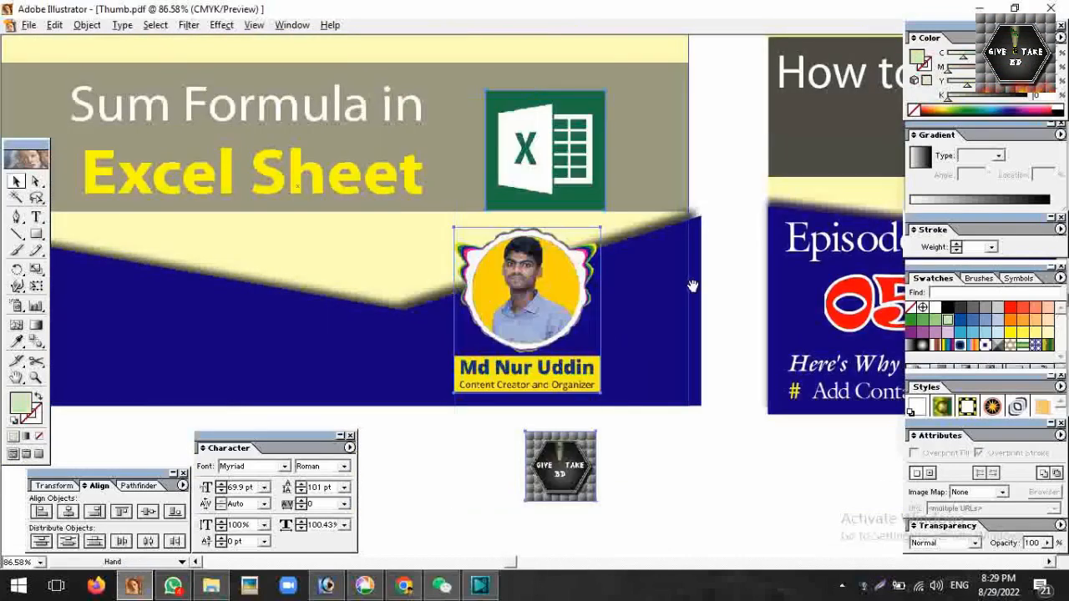
Arrange the pasted images along the thumbnail's right side, with the Excel logo on top, portrait badge in the middle and channel logo in the bottom corner
{"action": "left_click_drag", "start_coordinate": [692, 287], "coordinate": [692, 416]}
{"action": "left_click_drag", "start_coordinate": [554, 266], "coordinate": [639, 197]}
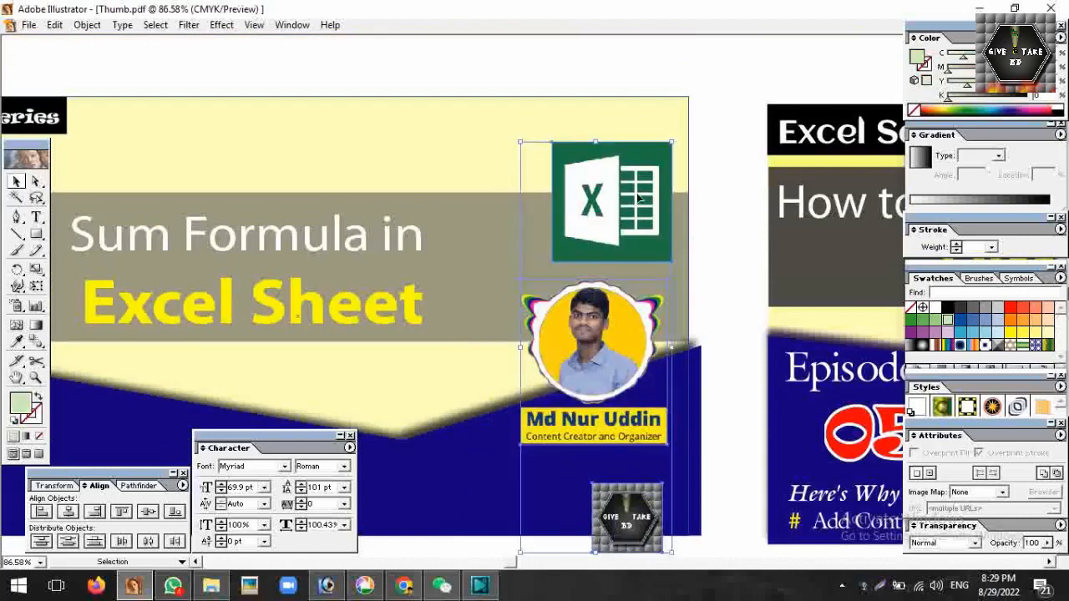
{"action": "left_click_drag", "start_coordinate": [730, 495], "coordinate": [746, 365]}
{"action": "left_click", "coordinate": [700, 380]}
{"action": "left_click_drag", "start_coordinate": [645, 390], "coordinate": [656, 368]}
{"action": "left_click_drag", "start_coordinate": [727, 224], "coordinate": [746, 316]}
{"action": "left_click_drag", "start_coordinate": [698, 350], "coordinate": [707, 337]}
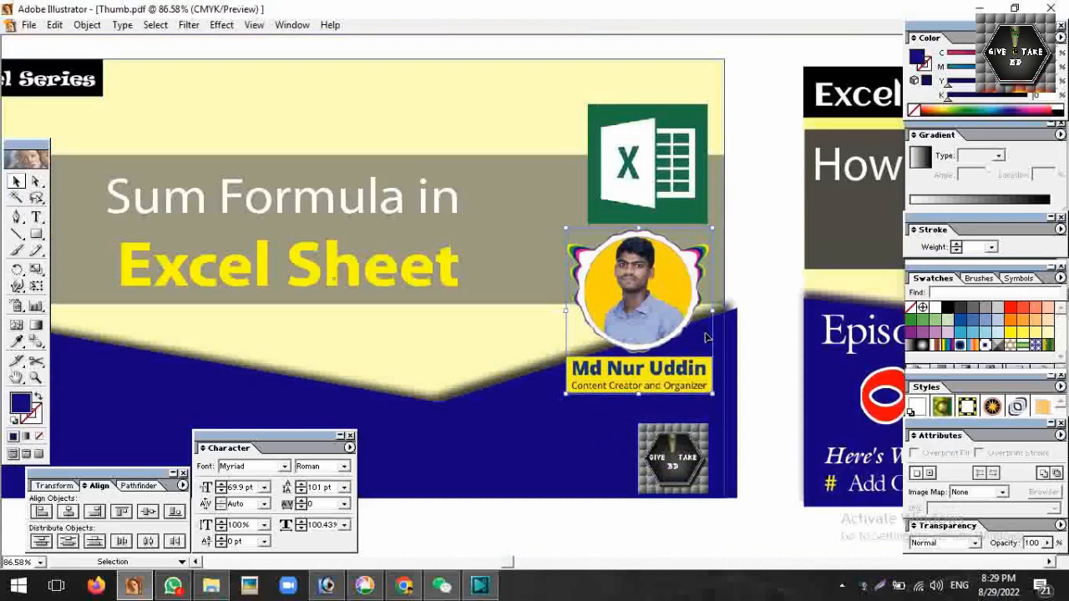
{"action": "left_click_drag", "start_coordinate": [780, 218], "coordinate": [799, 274]}
{"action": "left_click_drag", "start_coordinate": [650, 206], "coordinate": [674, 189]}
Draw a square about the size of the Excel logo, offset slightly down and left over it, and fill it with black
{"action": "key", "text": "ctrl+space"}
{"action": "left_click_drag", "start_coordinate": [597, 100], "coordinate": [789, 375]}
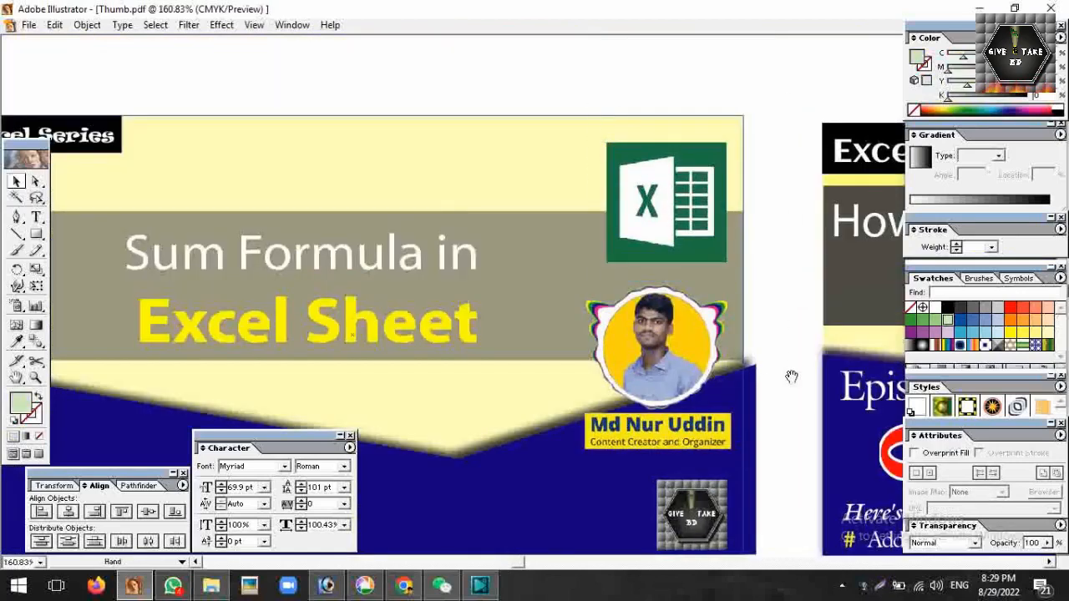
{"action": "left_click", "coordinate": [36, 234]}
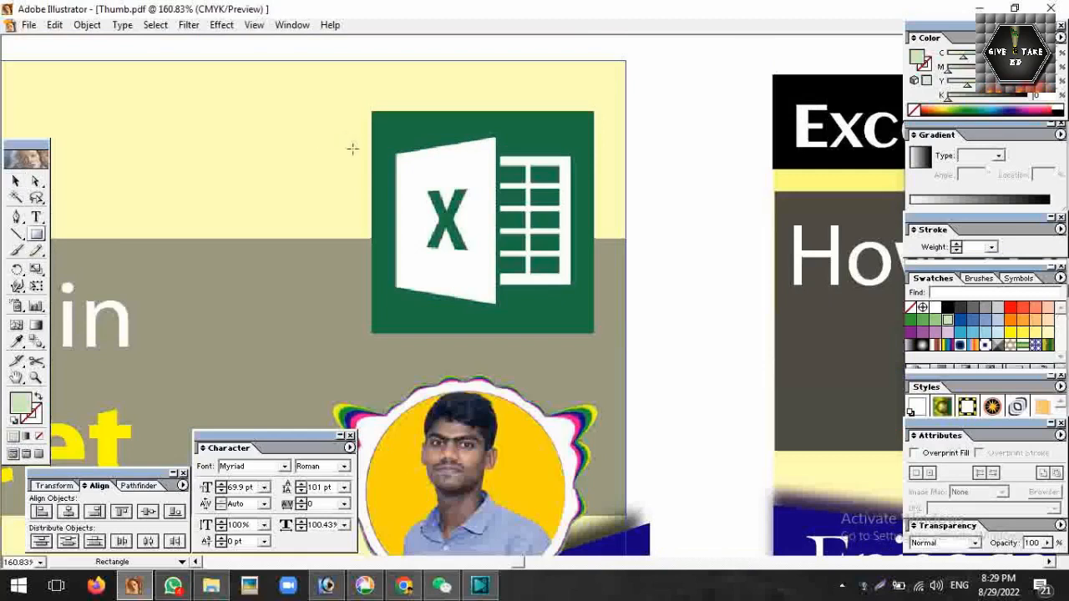
{"action": "left_click_drag", "start_coordinate": [359, 132], "coordinate": [577, 351]}
{"action": "left_click", "coordinate": [15, 181]}
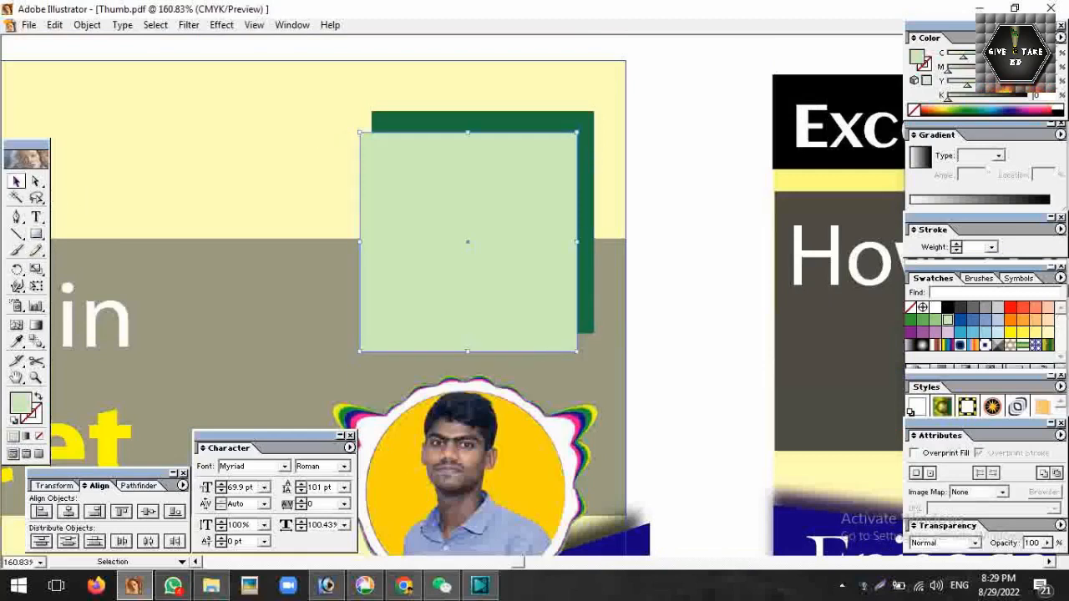
{"action": "left_click", "coordinate": [1027, 96]}
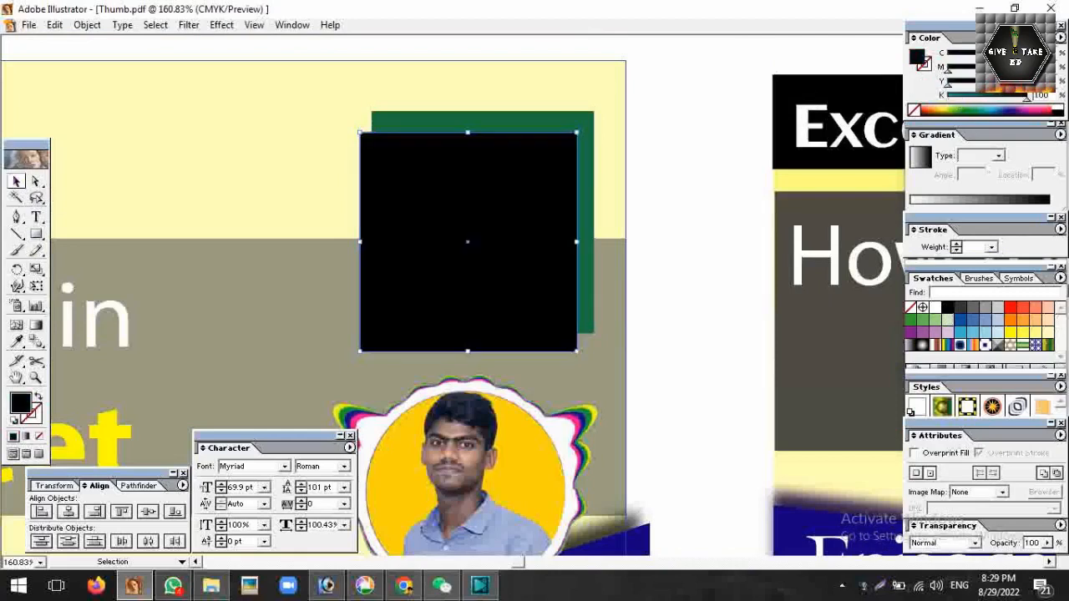
Send the black square and the yellow background to the back so the square lies behind the Excel logo
{"action": "left_click", "coordinate": [310, 159], "text": "shift"}
{"action": "key", "text": "ctrl+shift+bracketleft"}
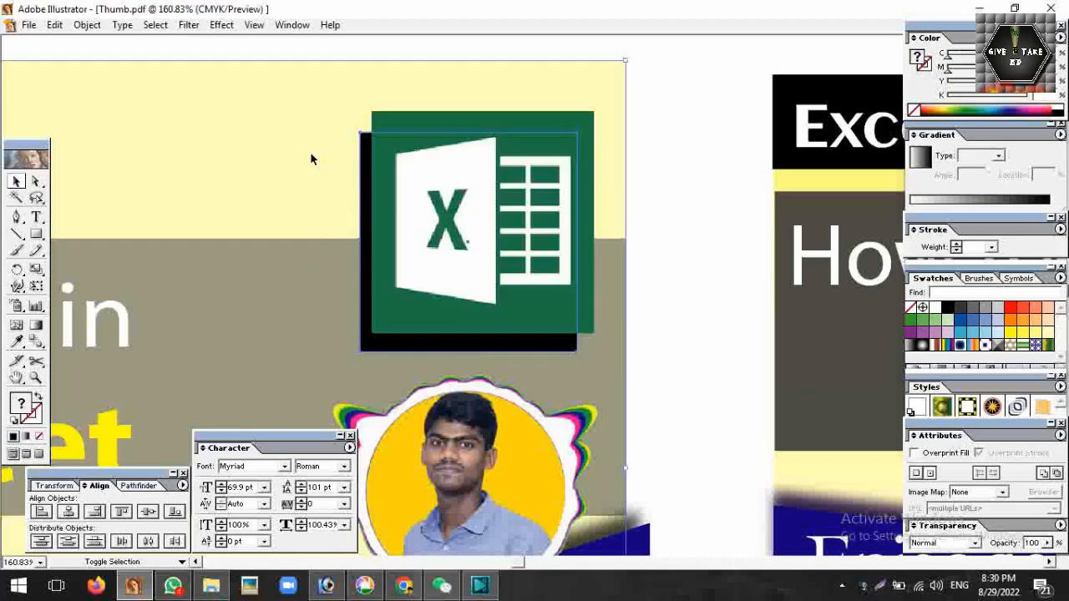
{"action": "left_click", "coordinate": [659, 236]}
Recolour the square behind the Excel logo to pink, reducing its black component to 10%
{"action": "left_click", "coordinate": [365, 185]}
{"action": "left_click_drag", "start_coordinate": [1027, 98], "coordinate": [992, 102]}
{"action": "left_click", "coordinate": [983, 67]}
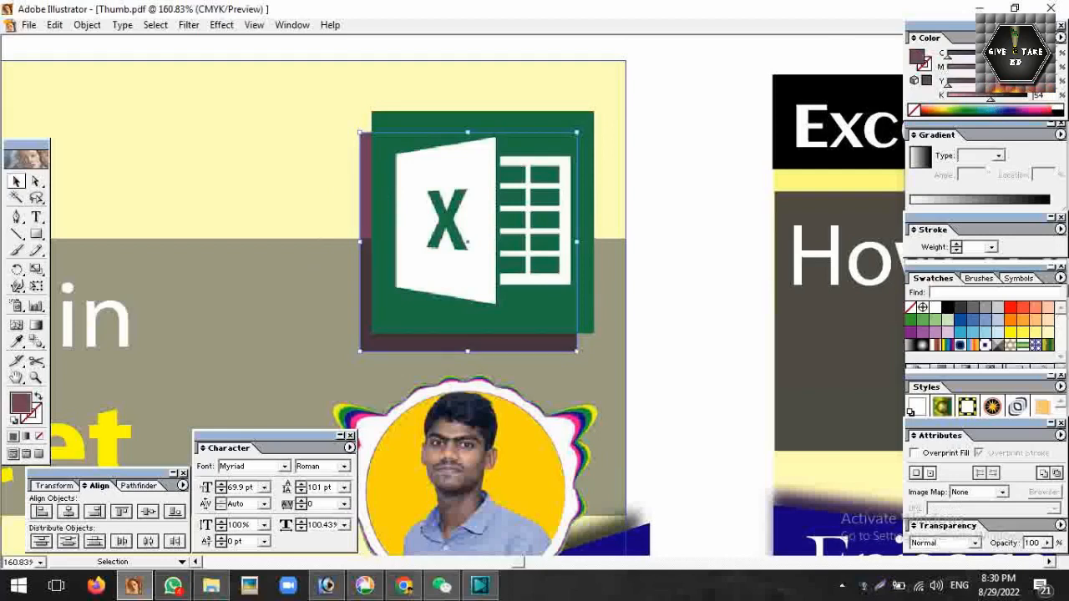
{"action": "left_click_drag", "start_coordinate": [990, 100], "coordinate": [956, 98]}
{"action": "left_click", "coordinate": [701, 217]}
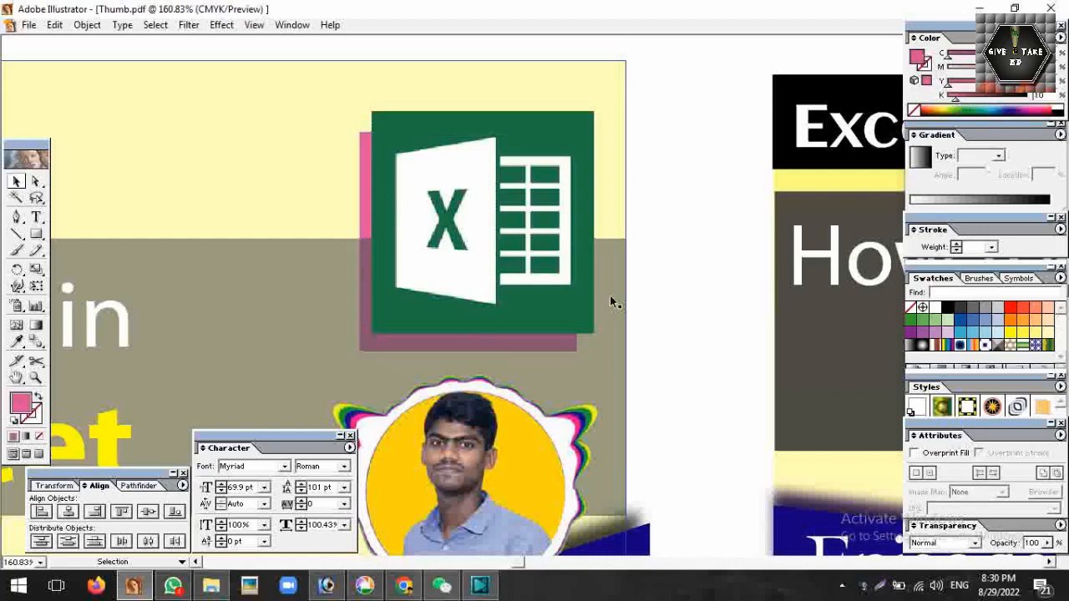
Move the pink square closer to the Excel logo so a narrow, similar-width border shows along the logo's left and bottom edges
{"action": "key", "text": "ctrl+1"}
{"action": "left_click_drag", "start_coordinate": [668, 373], "coordinate": [629, 296]}
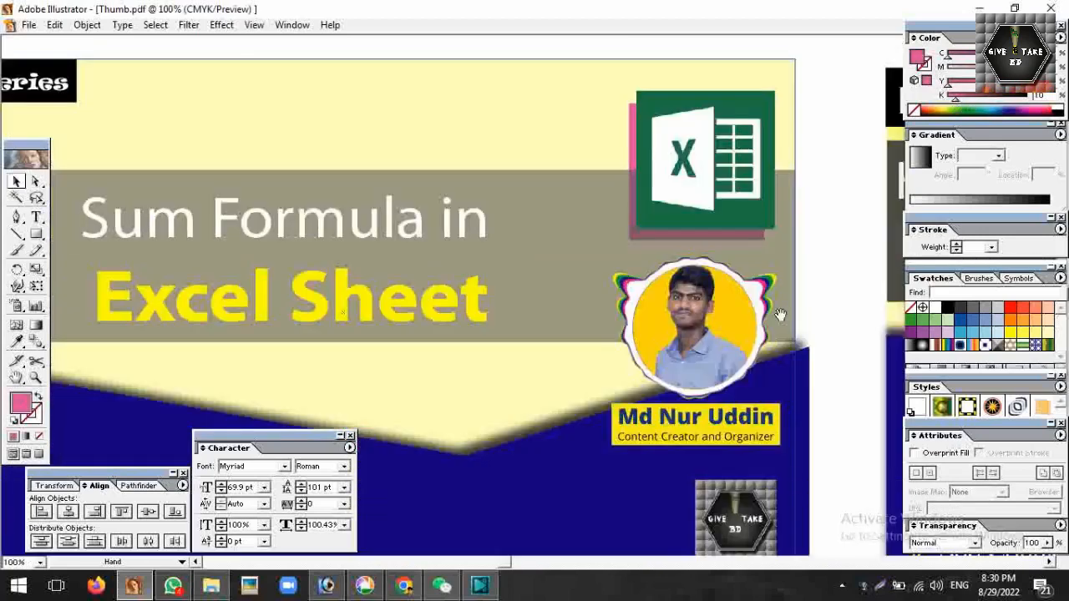
{"action": "left_click_drag", "start_coordinate": [588, 85], "coordinate": [827, 307]}
{"action": "left_click_drag", "start_coordinate": [396, 291], "coordinate": [538, 280]}
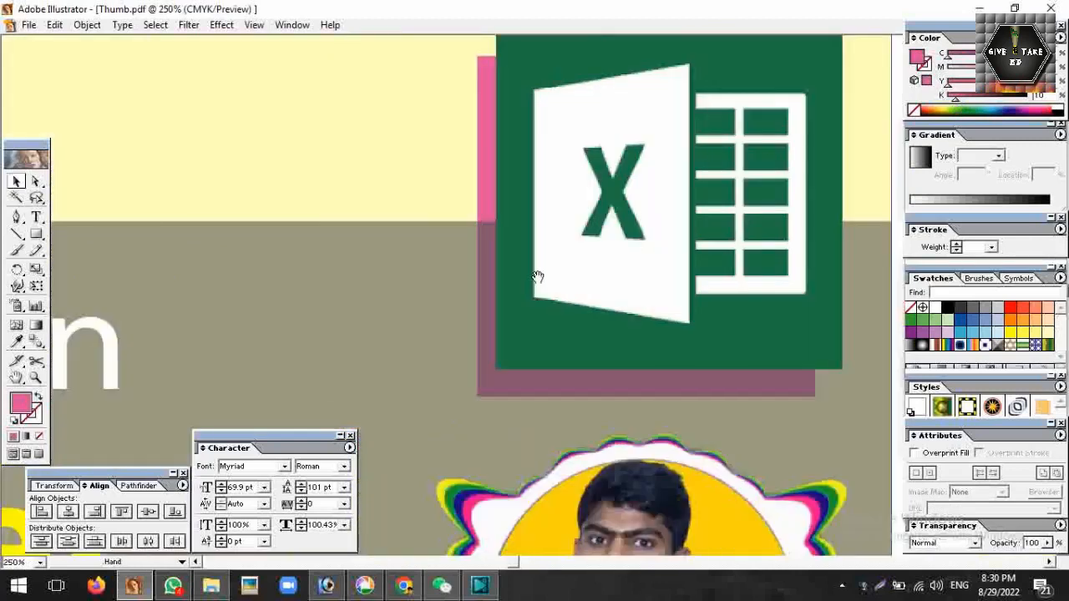
{"action": "left_click", "coordinate": [481, 189]}
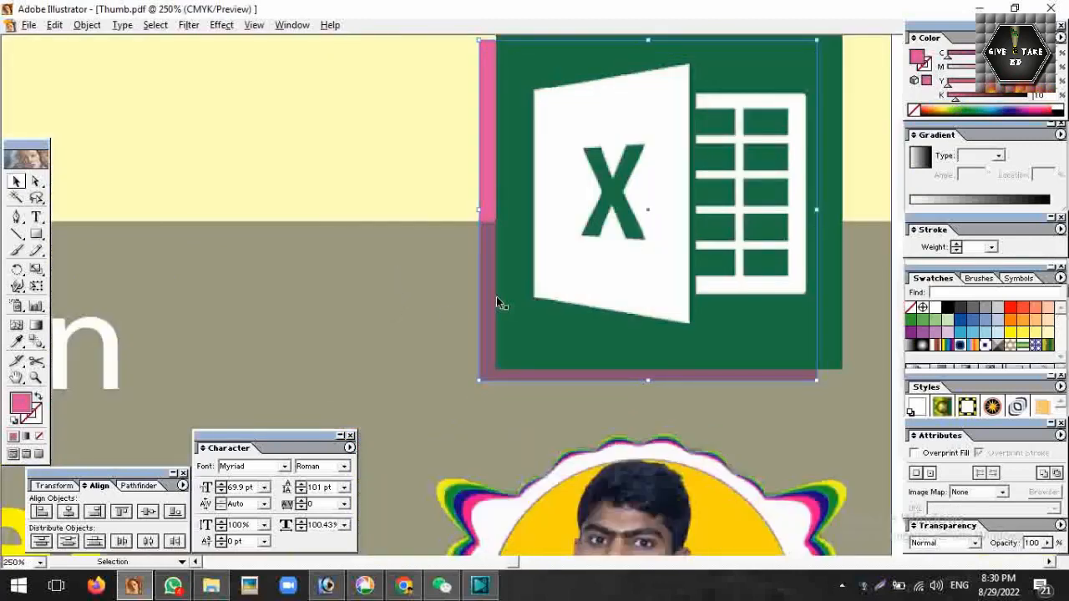
{"action": "left_click_drag", "start_coordinate": [289, 305], "coordinate": [253, 268]}
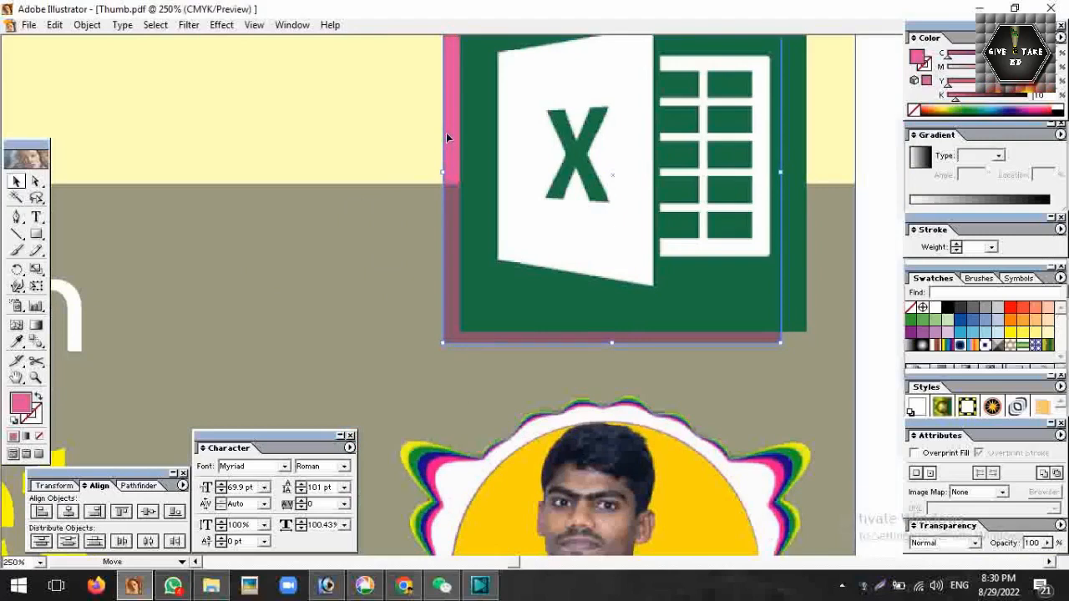
{"action": "left_click_drag", "start_coordinate": [446, 132], "coordinate": [444, 143]}
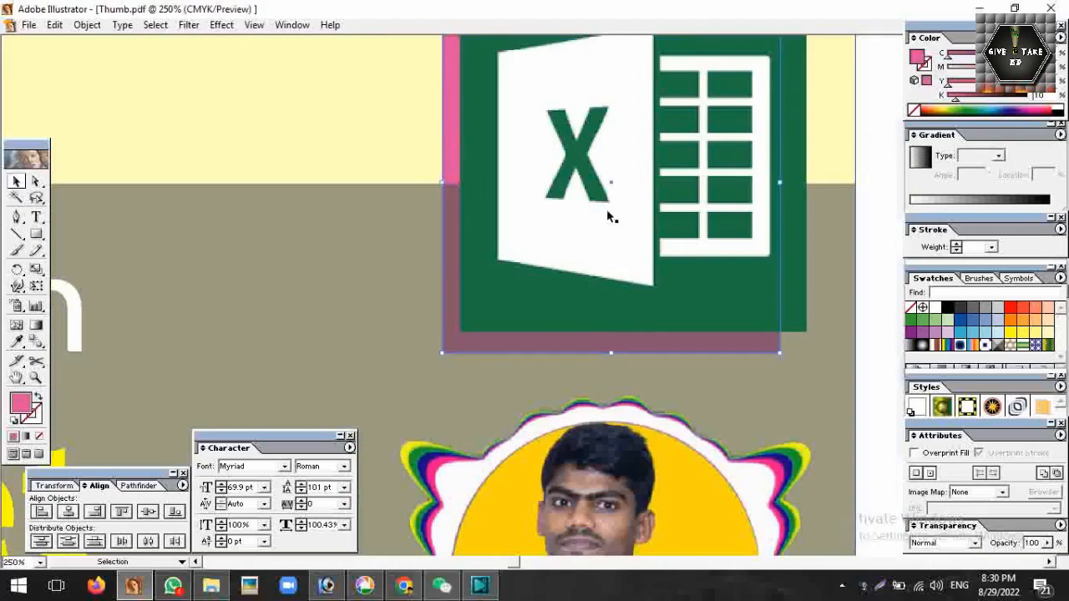
Recolour the square behind the Excel logo to dark navy blue, with its black component at 31%, and deselect it
{"action": "left_click_drag", "start_coordinate": [954, 96], "coordinate": [978, 100]}
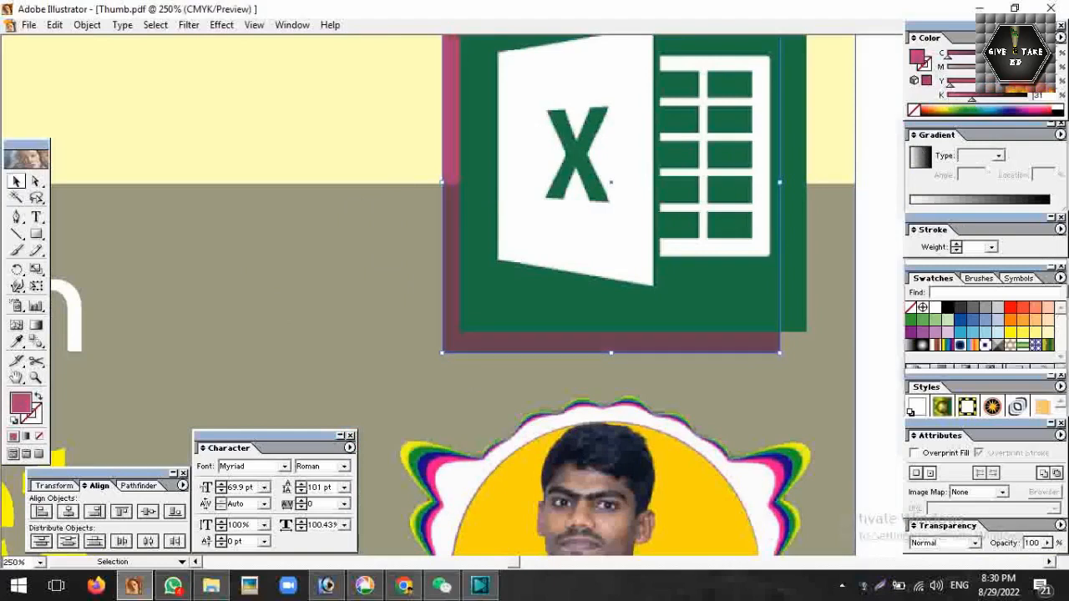
{"action": "left_click", "coordinate": [1020, 54]}
{"action": "left_click_drag", "start_coordinate": [1020, 69], "coordinate": [876, 71]}
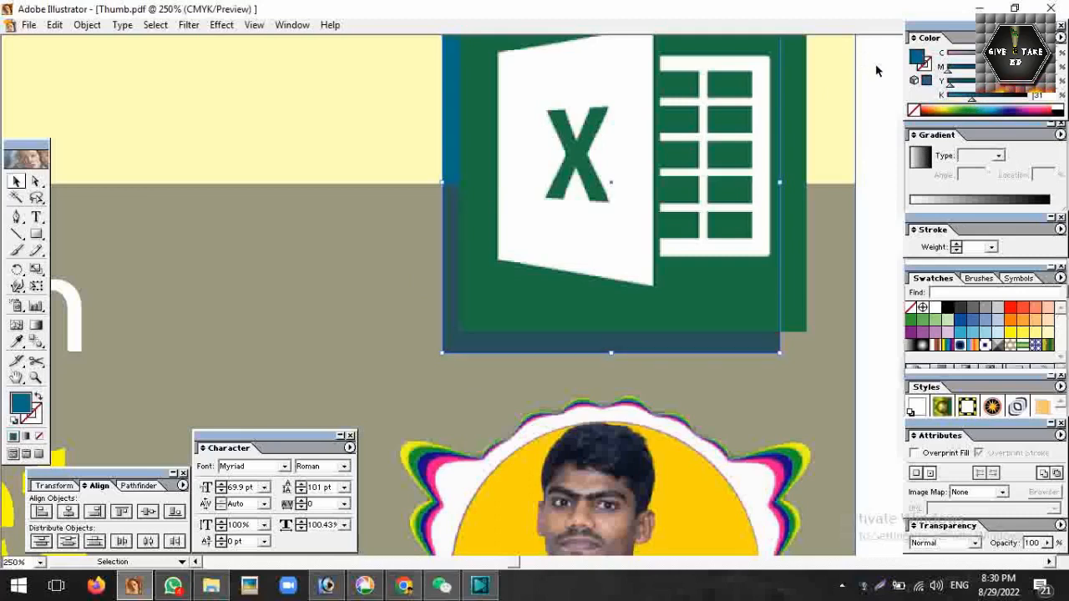
{"action": "left_click", "coordinate": [965, 70]}
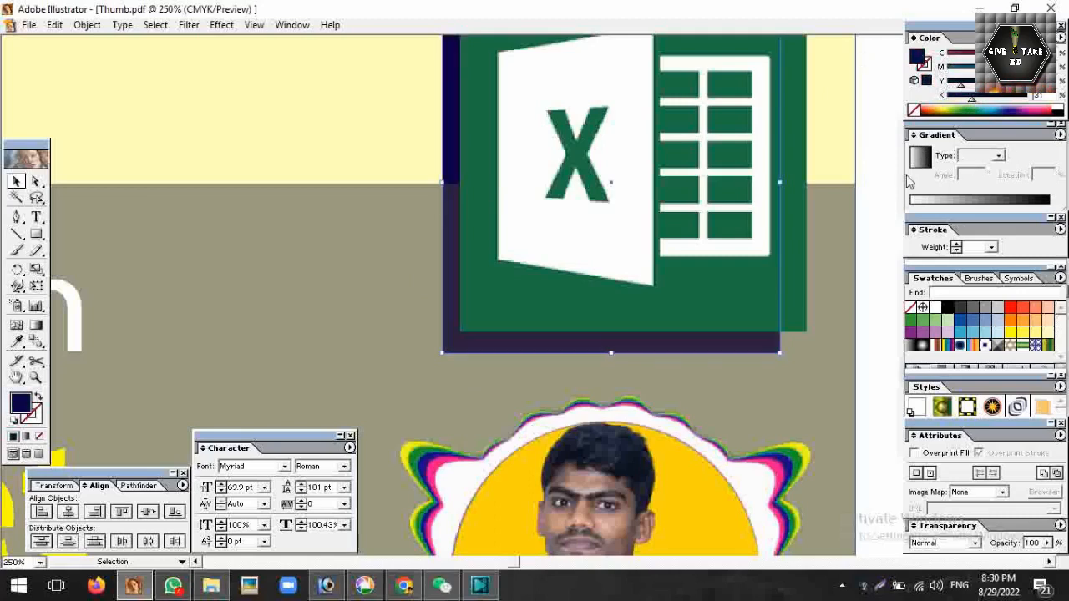
{"action": "left_click", "coordinate": [871, 186]}
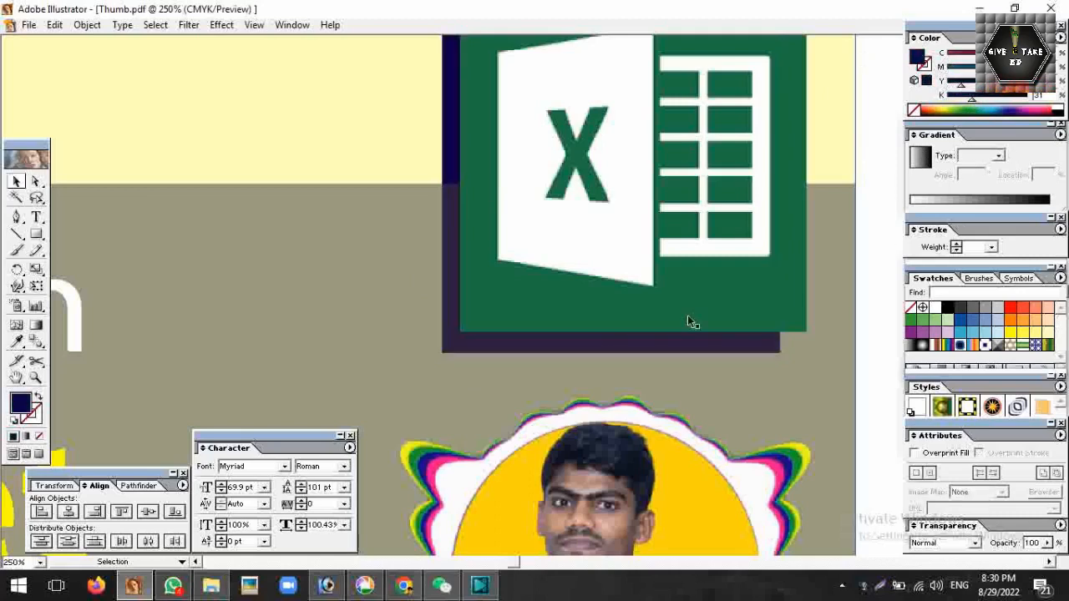
{"action": "left_click", "coordinate": [446, 285], "text": "ctrl+alt"}
{"action": "left_click", "coordinate": [447, 286], "text": "ctrl+alt"}
{"action": "left_click", "coordinate": [542, 306], "text": "ctrl+alt"}
{"action": "left_click", "coordinate": [542, 306], "text": "ctrl+alt"}
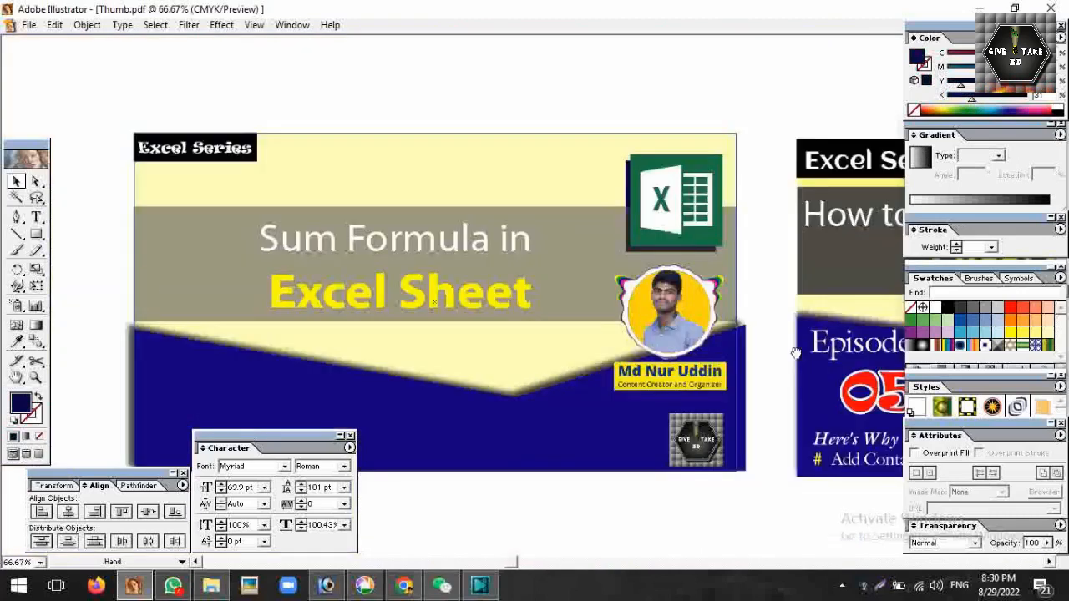